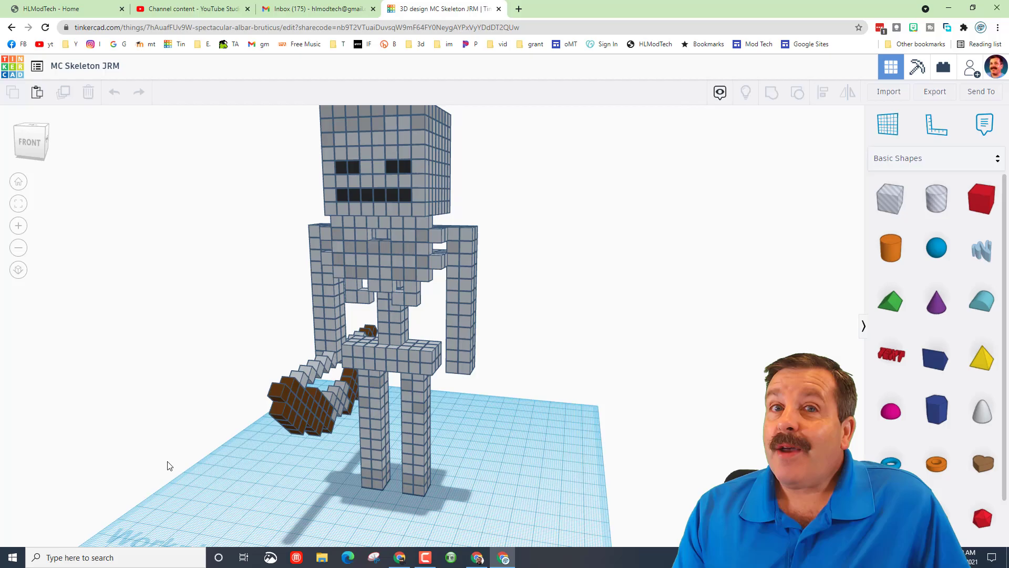
Orbit the finished skeleton-and-bow design to a straight front view
mouse_move(168, 466)
right_down()
mouse_move(208, 466)
mouse_move(165, 462)
right_up()
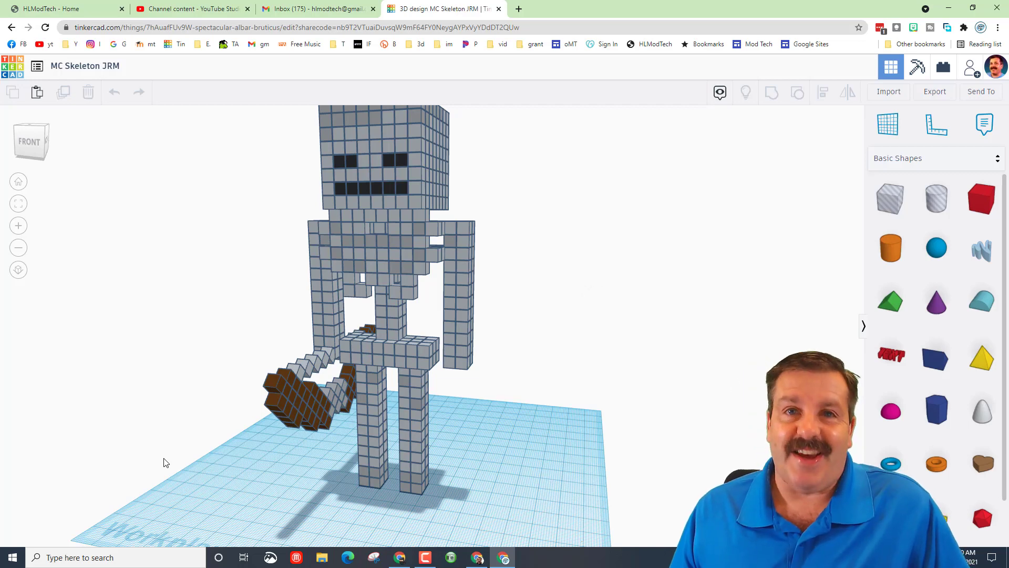
Select the default 'Ingenious Allis' design name to rename it 'bow mdh'
click(51, 68)
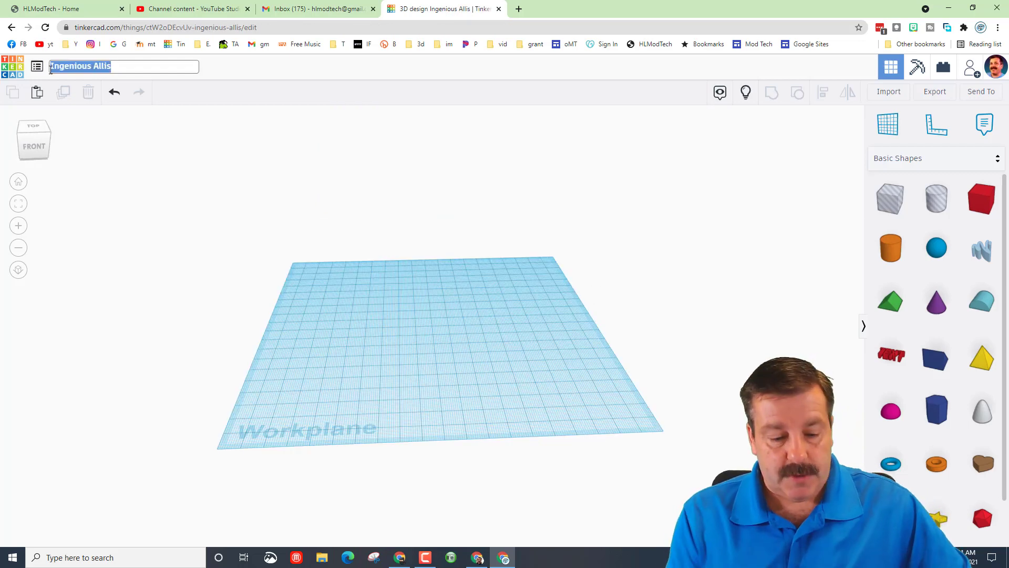
text(pow)
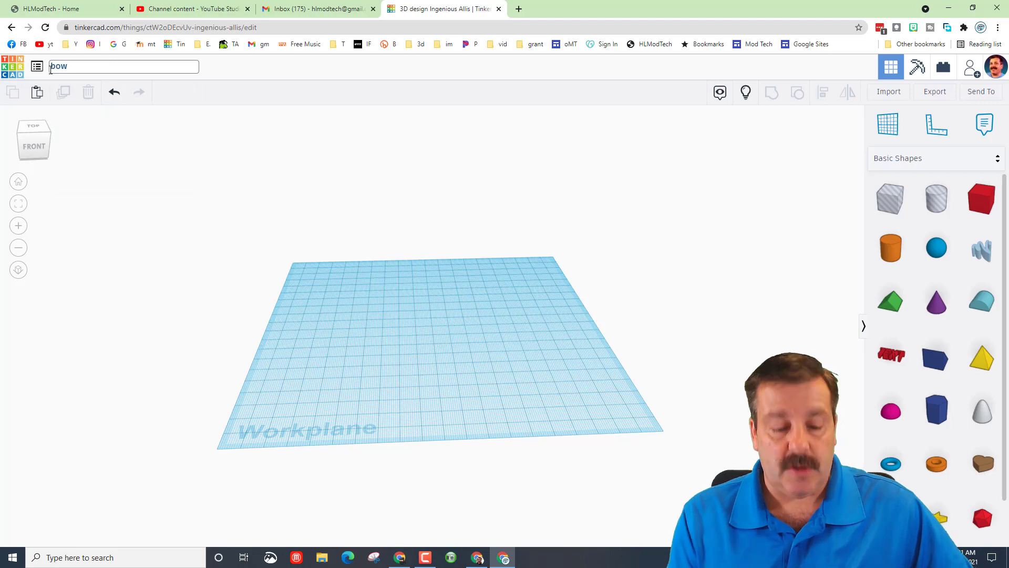
text(bow mdh)
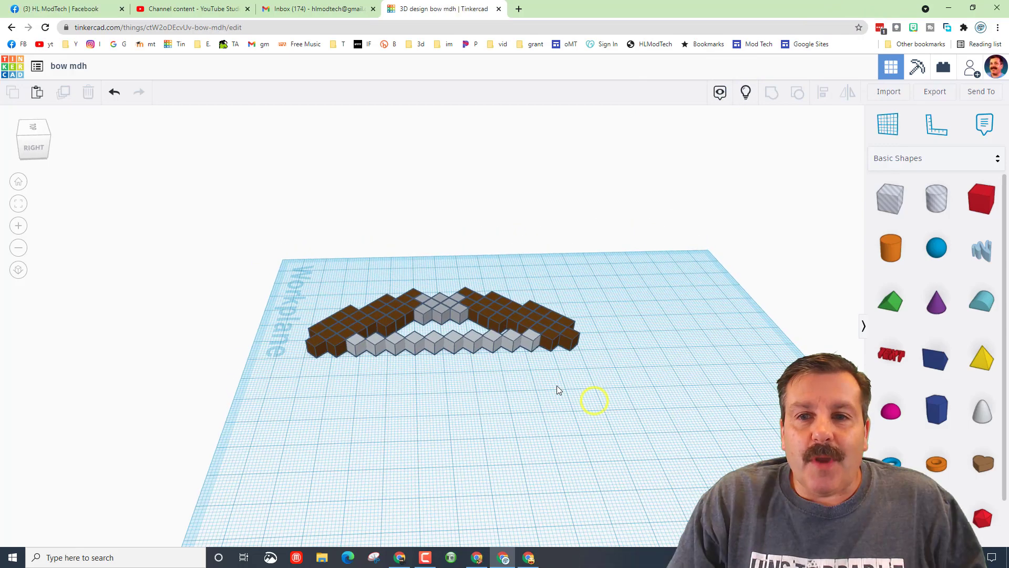
Place a box on the workplane and size it to 5 by 5 mm
right_drag(557, 386, 588, 426)
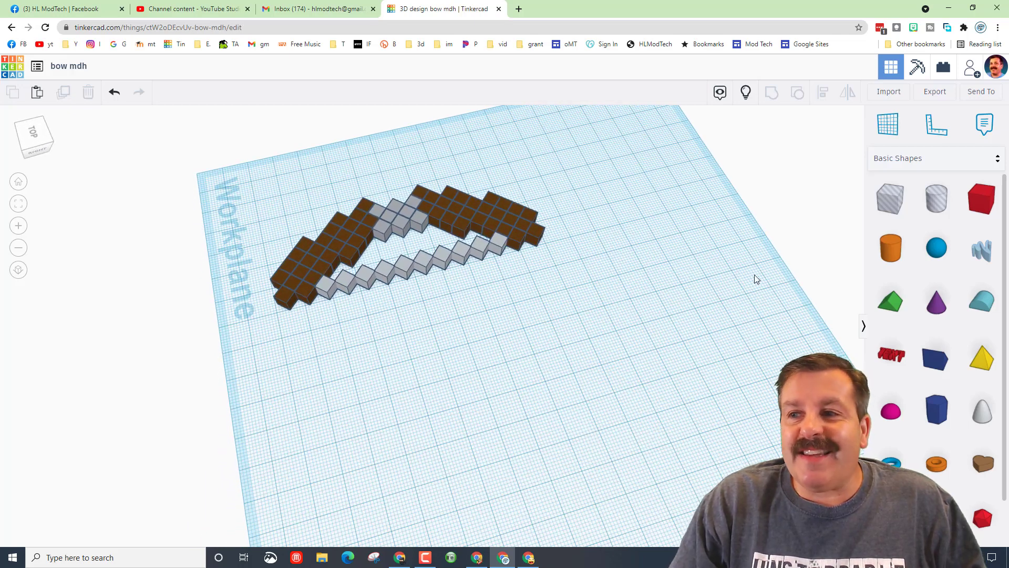
drag(632, 322, 551, 350)
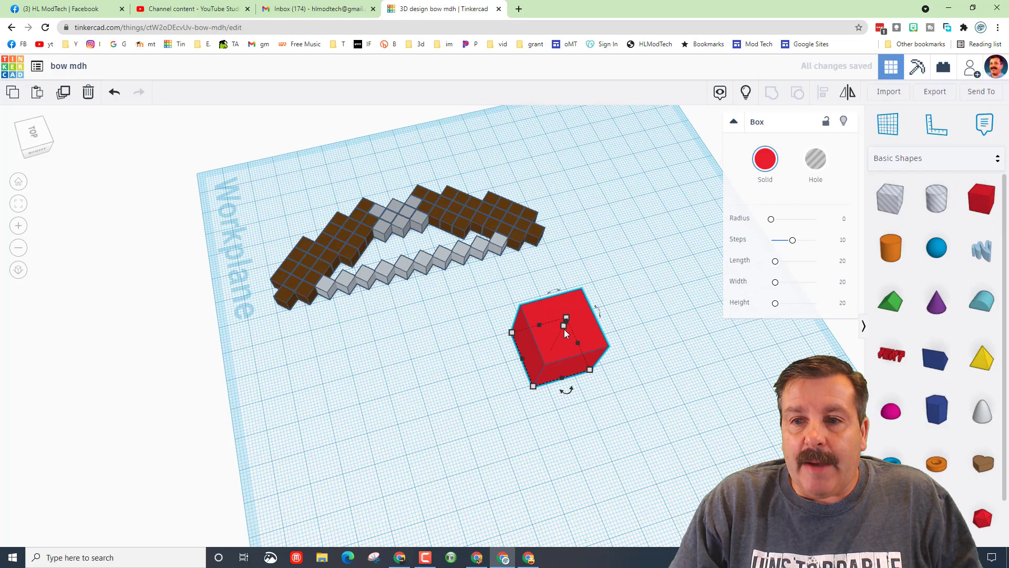
click(533, 386)
drag(525, 412, 514, 426)
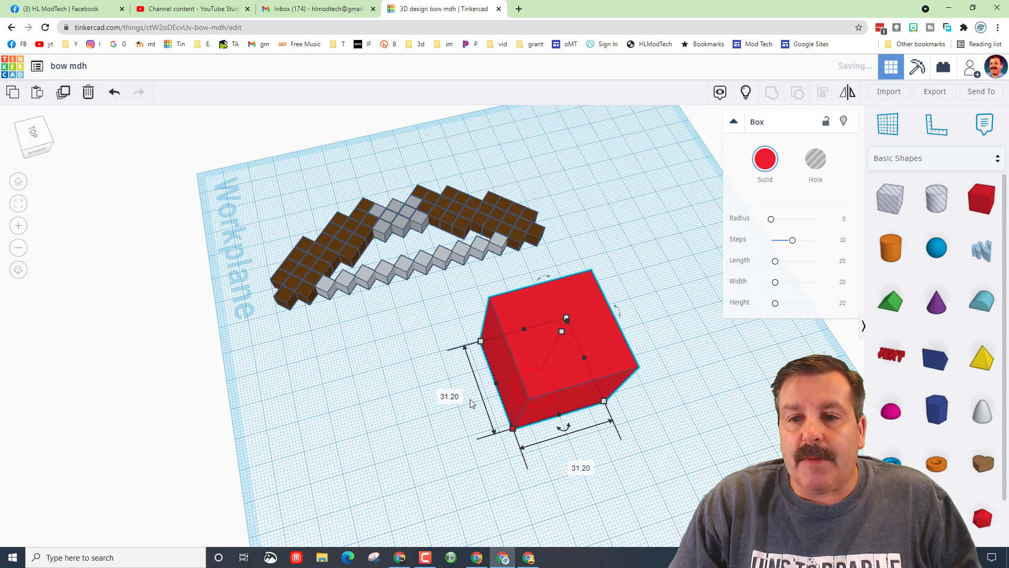
click(451, 397)
text(5)
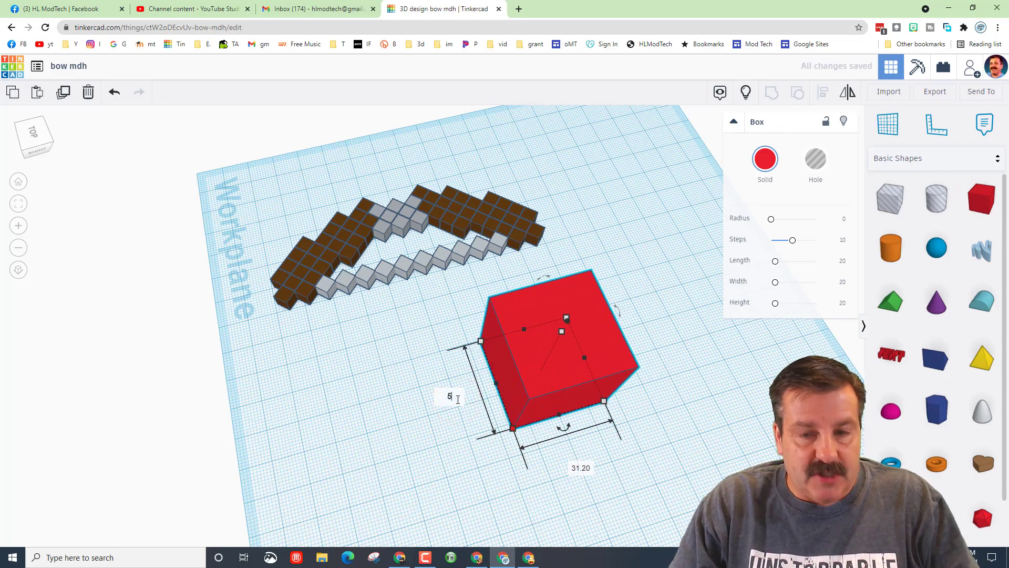
key(Return)
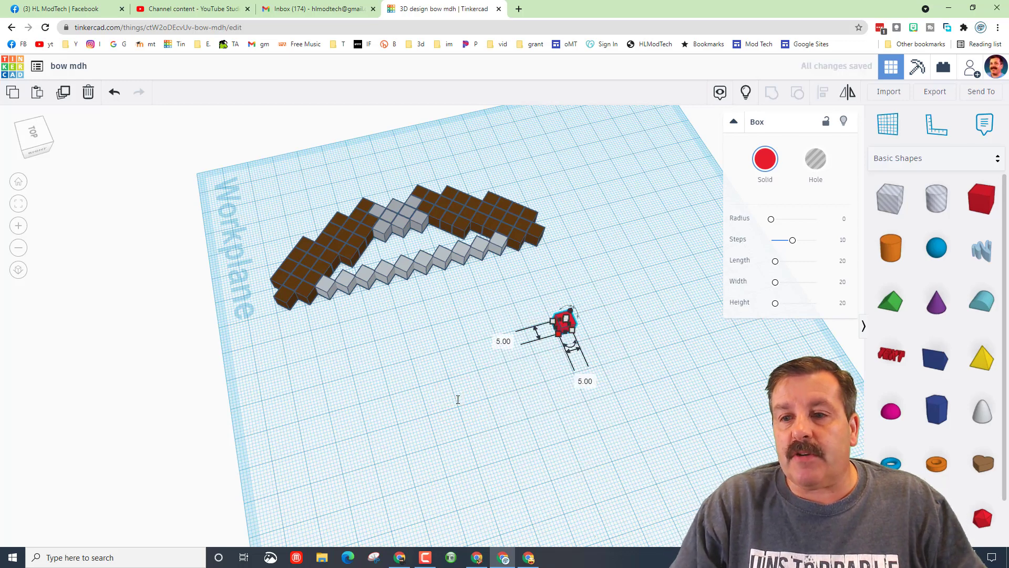
Colour the cube brown and set the snap grid to 5.0 mm
click(765, 161)
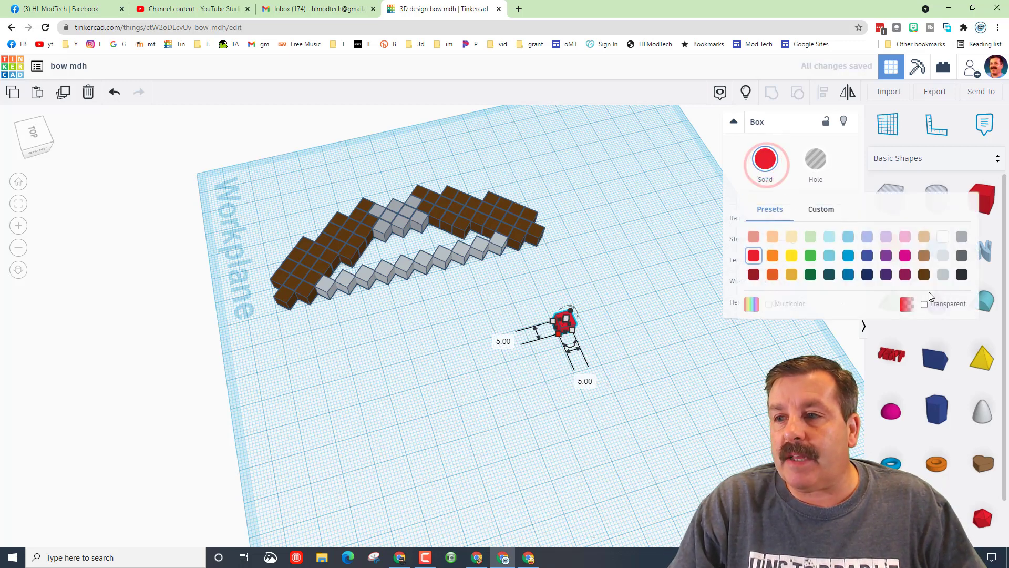
click(923, 274)
click(669, 377)
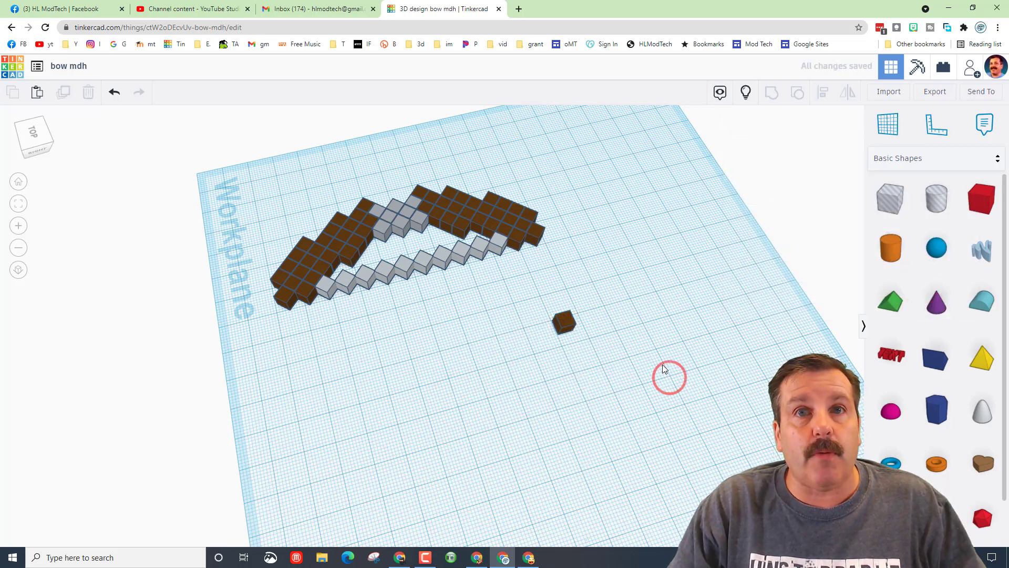
click(837, 534)
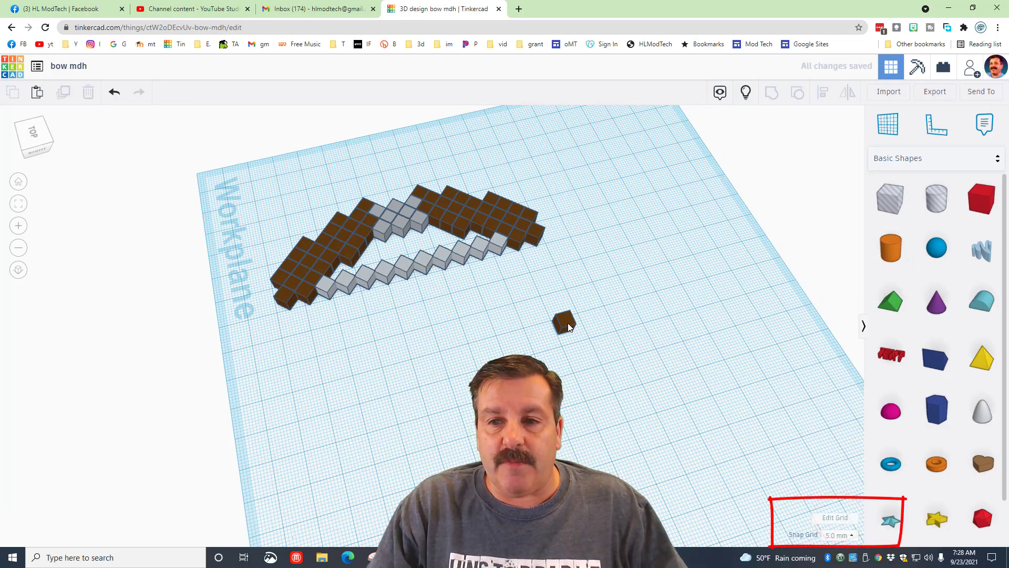
Duplicate the brown cube into a row of three cubes
drag(567, 323, 597, 389)
click(655, 440)
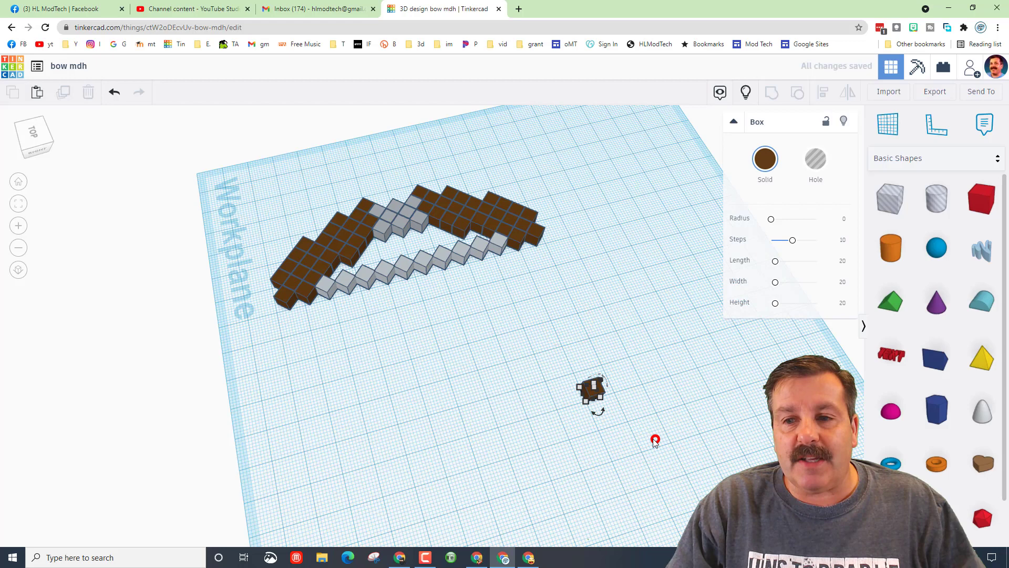
right_drag(655, 439, 587, 484)
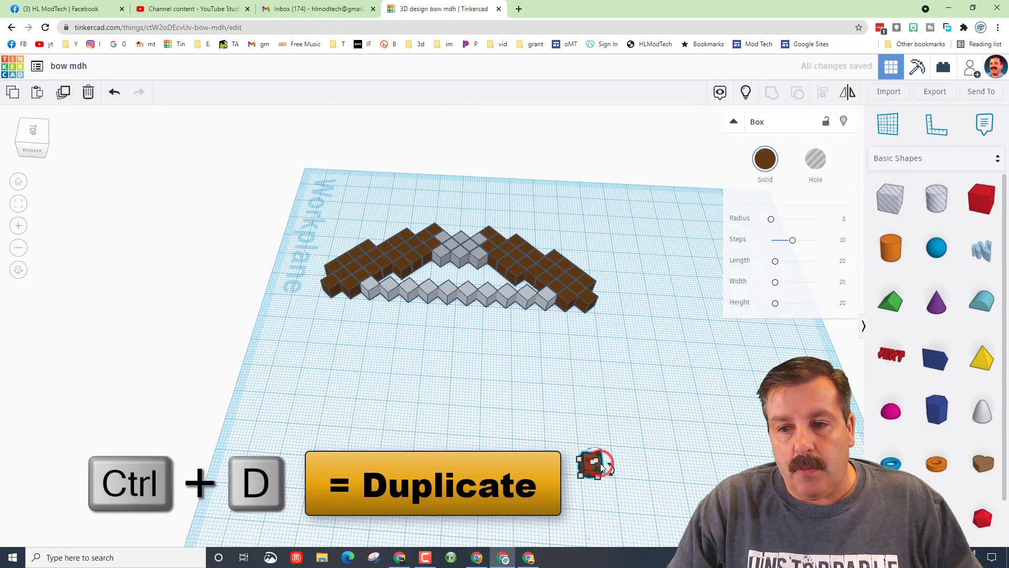
click(592, 466)
key(ctrl+d)
key(Right)
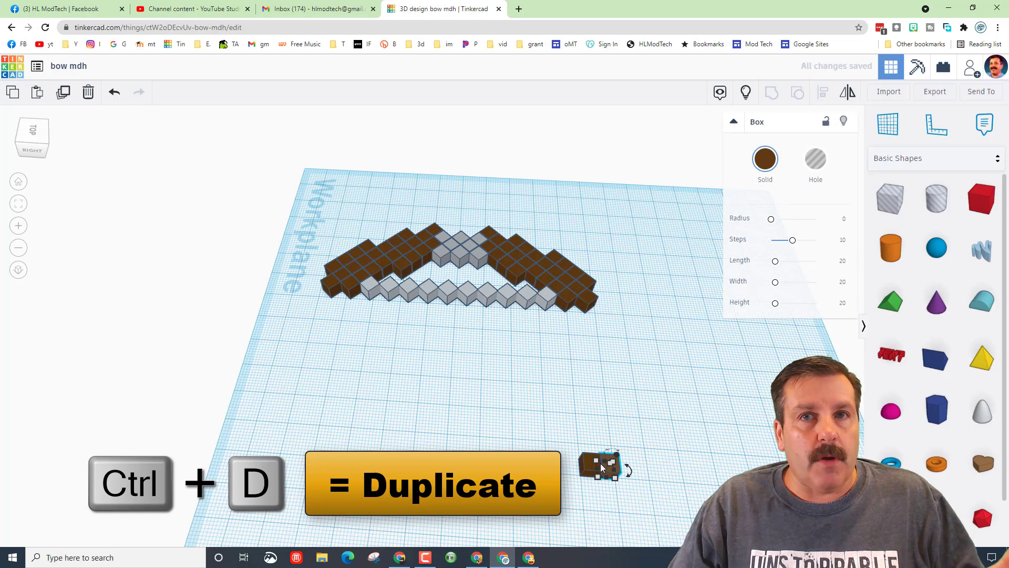
key(ctrl+d)
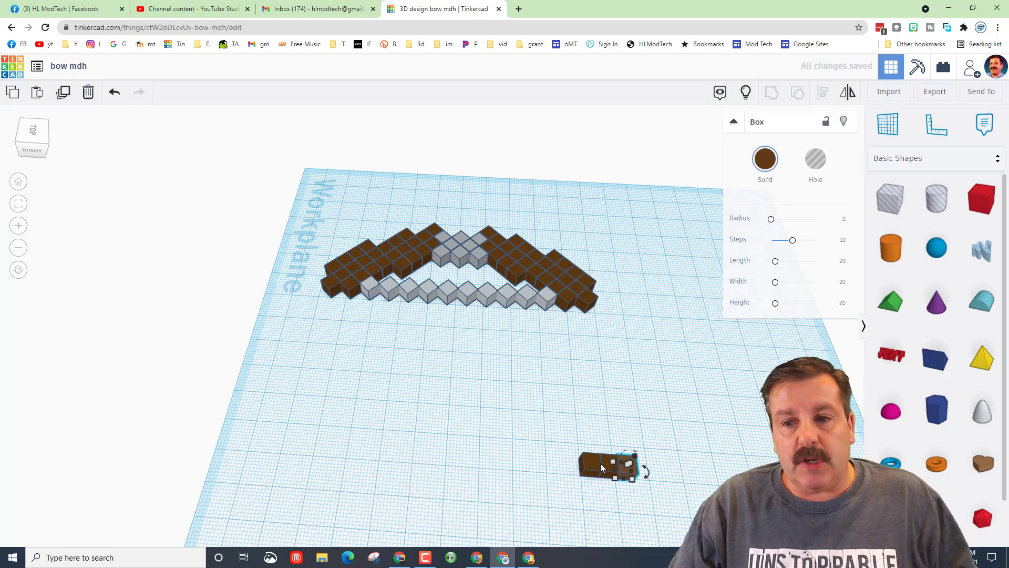
Group the three-cube row and duplicate it into a taller stacked block
click(528, 408)
drag(535, 425, 688, 514)
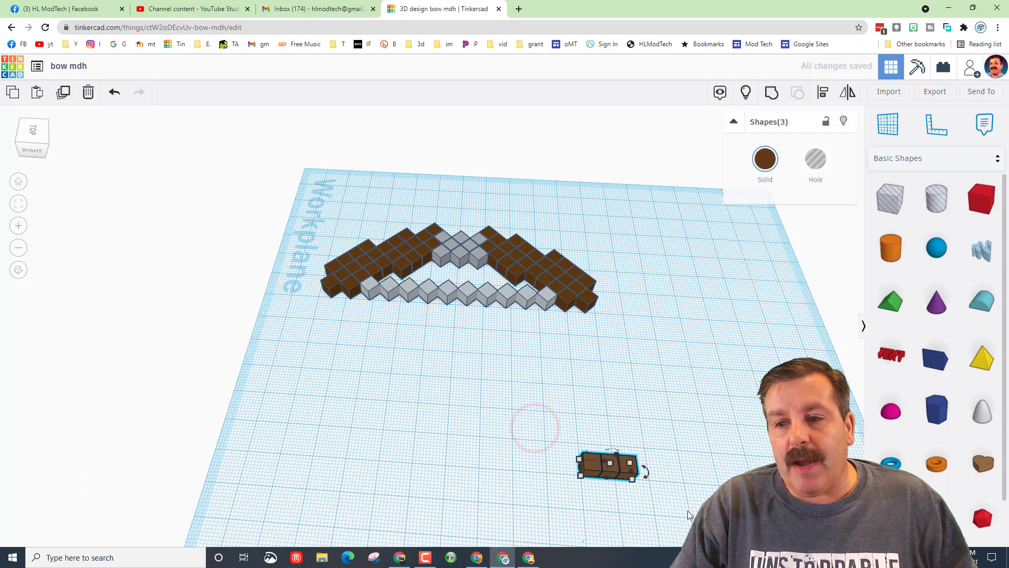
key(ctrl+g)
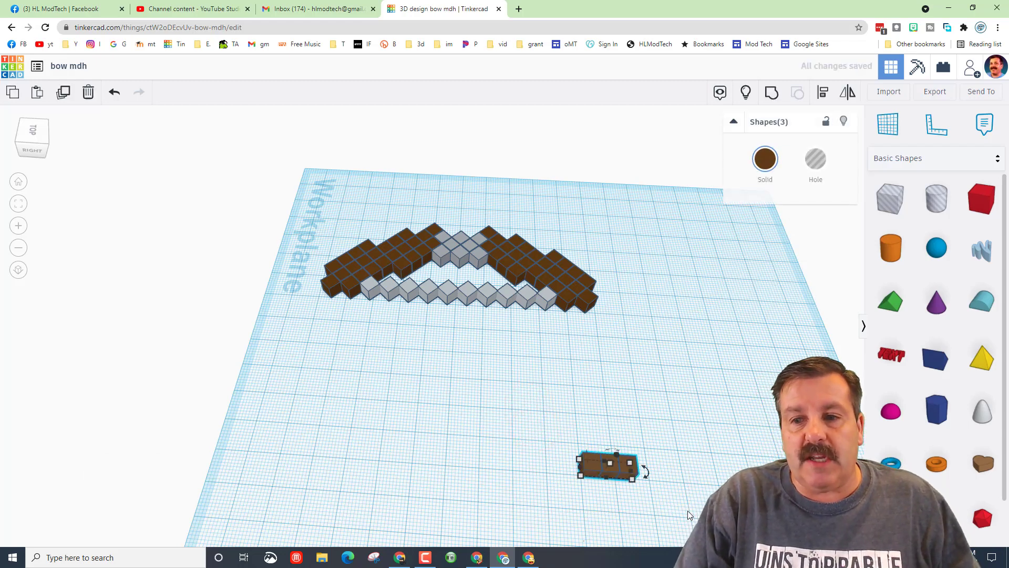
key(ctrl+d)
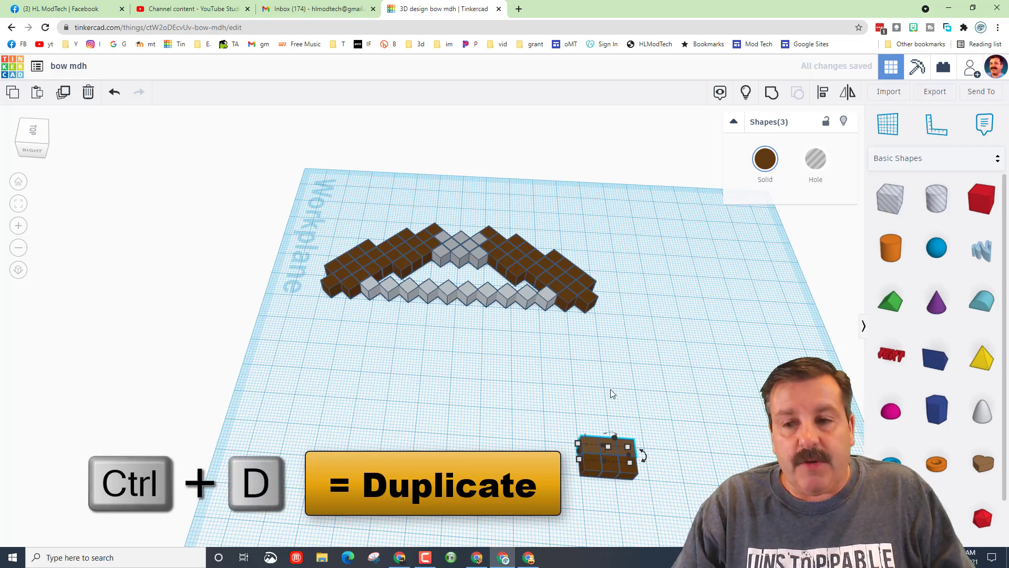
key(ctrl+d)
key(ctrl+d)
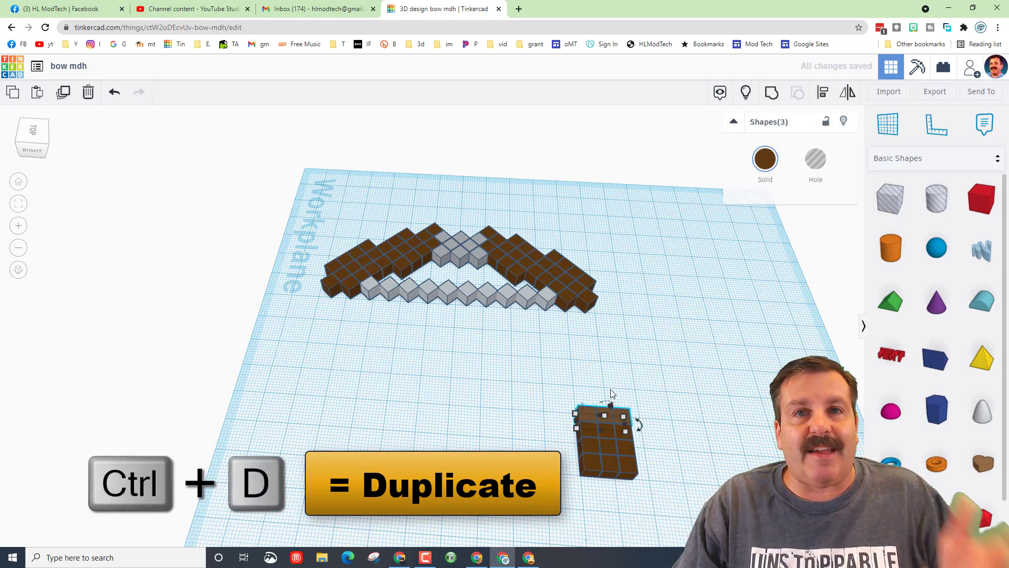
Drop a base cube down as a step, then shift the block back two cubes and left one
click(612, 470)
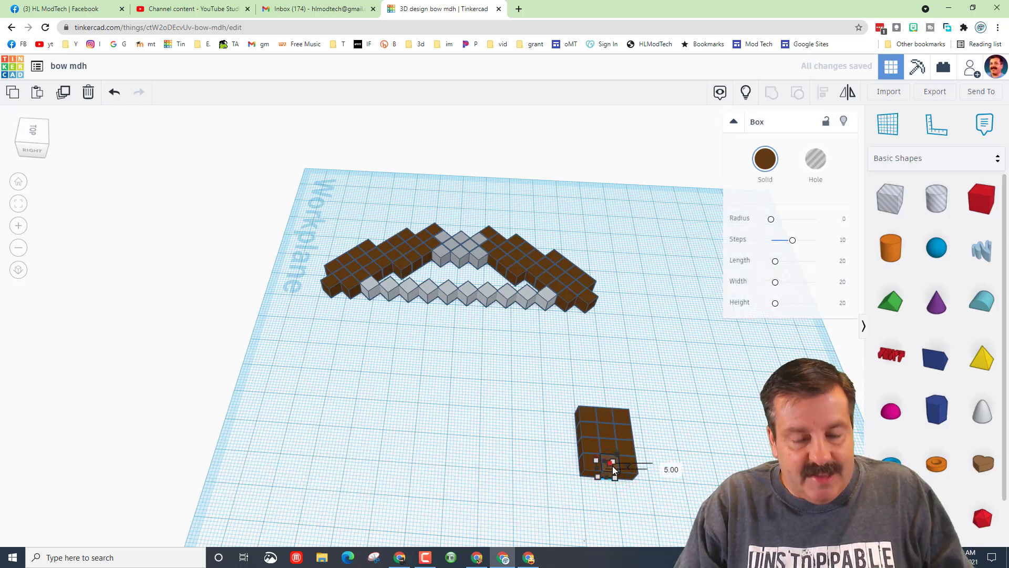
drag(613, 470, 613, 483)
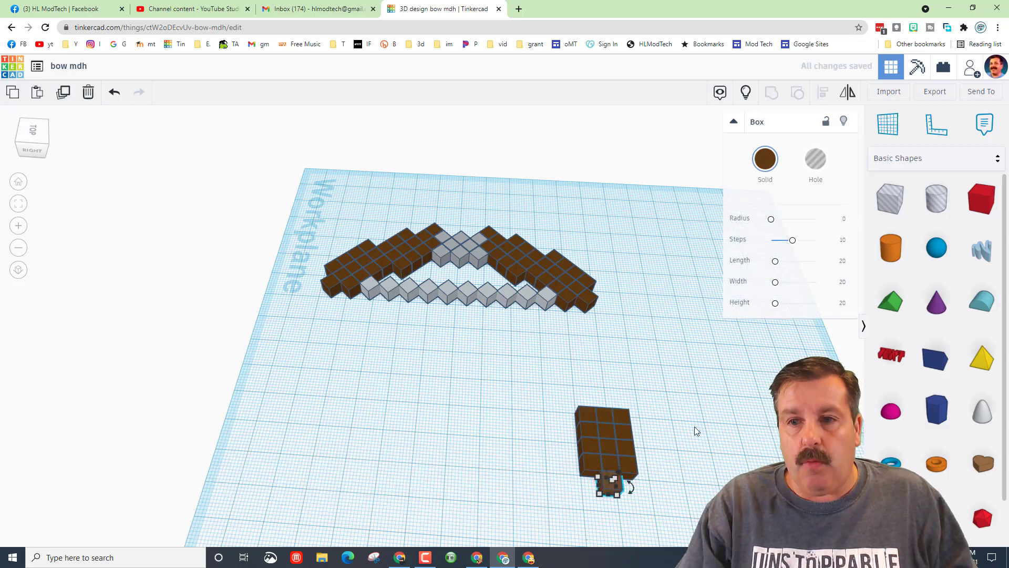
click(570, 371)
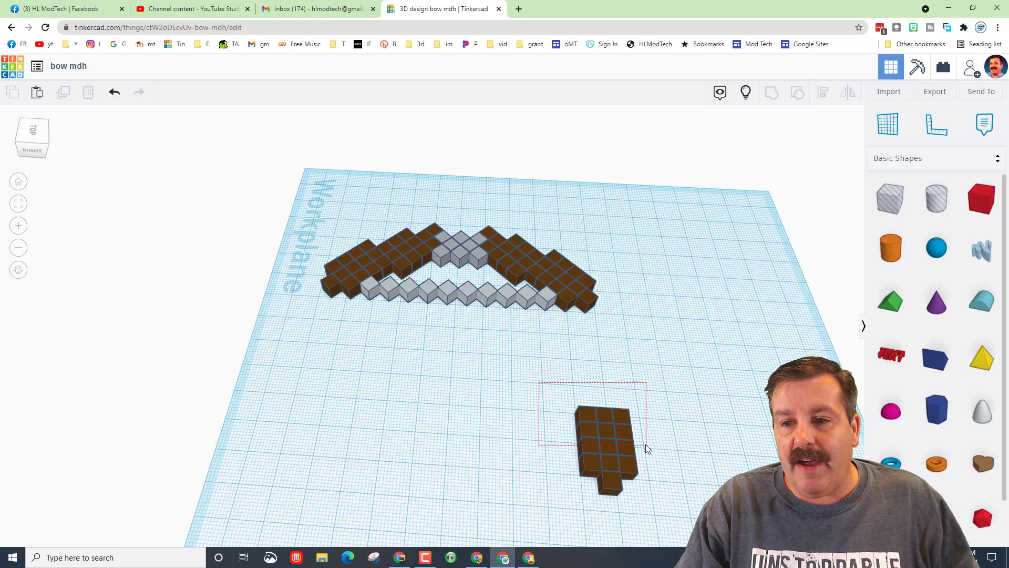
drag(585, 428, 647, 445)
key(shift+Up)
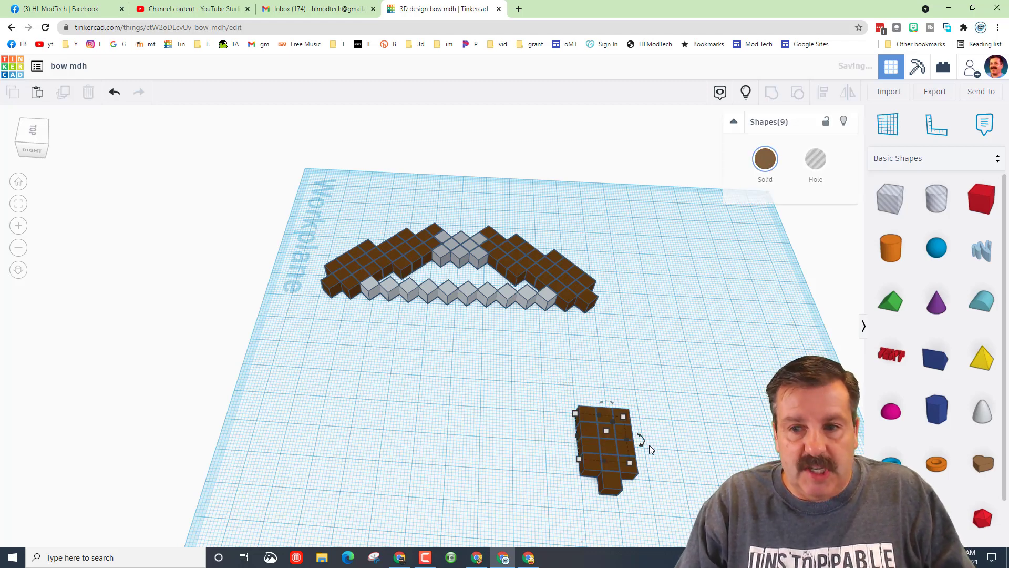
key(shift+Up)
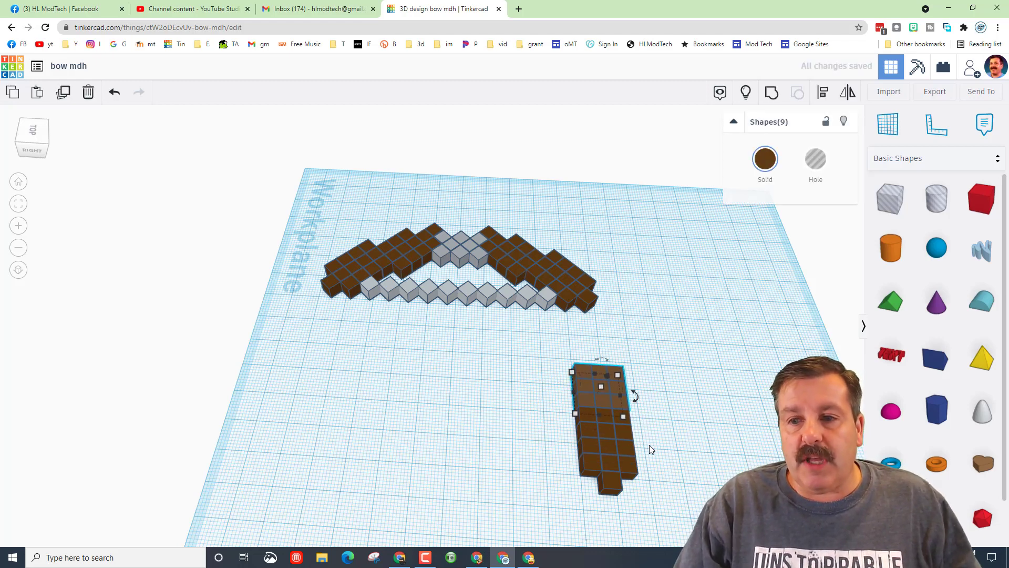
key(shift+Left)
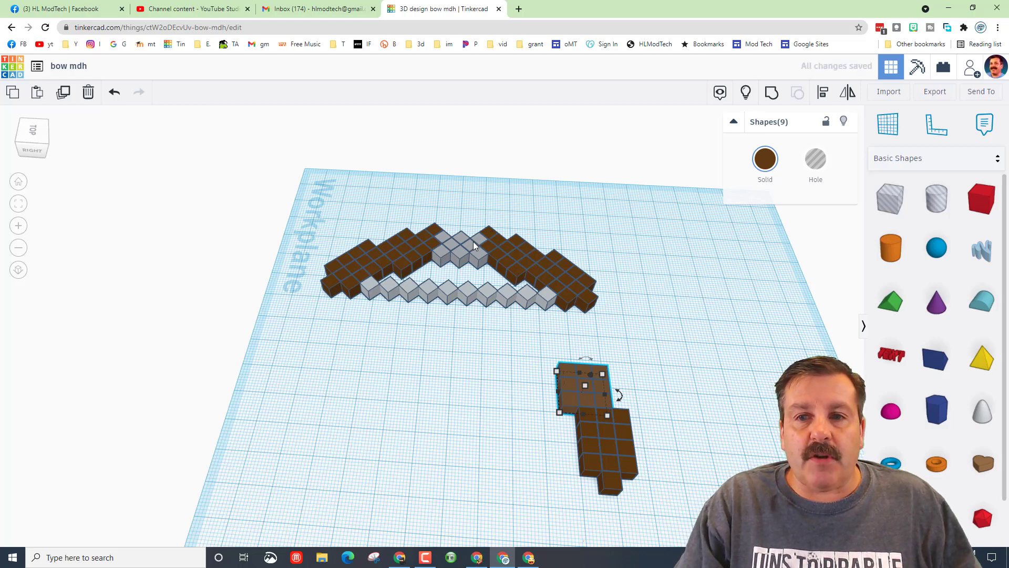
Nudge the top block back two steps and left one to continue the stepped limb
click(550, 357)
drag(548, 351, 616, 388)
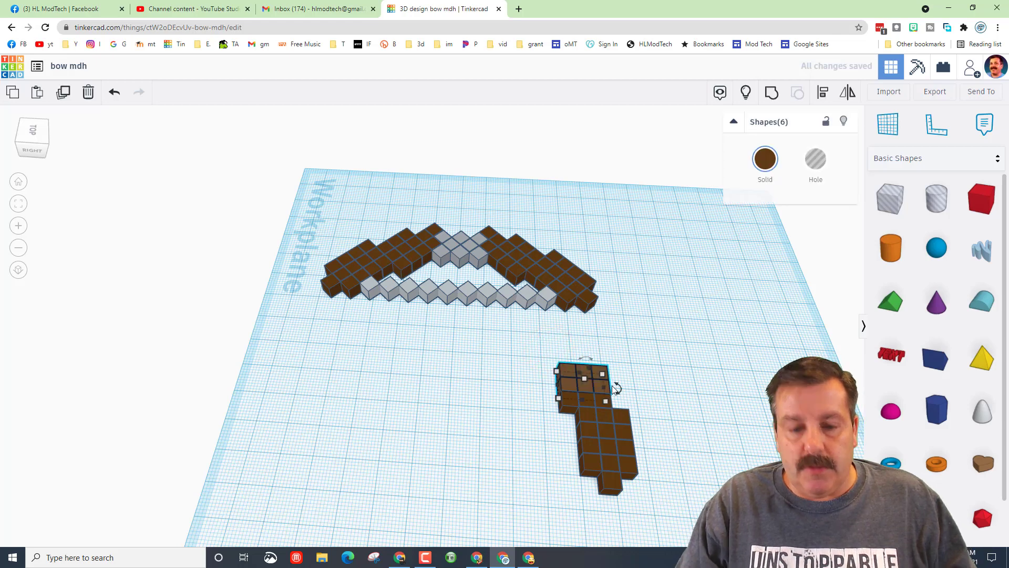
key(ctrl+Up)
key(ctrl+Up)
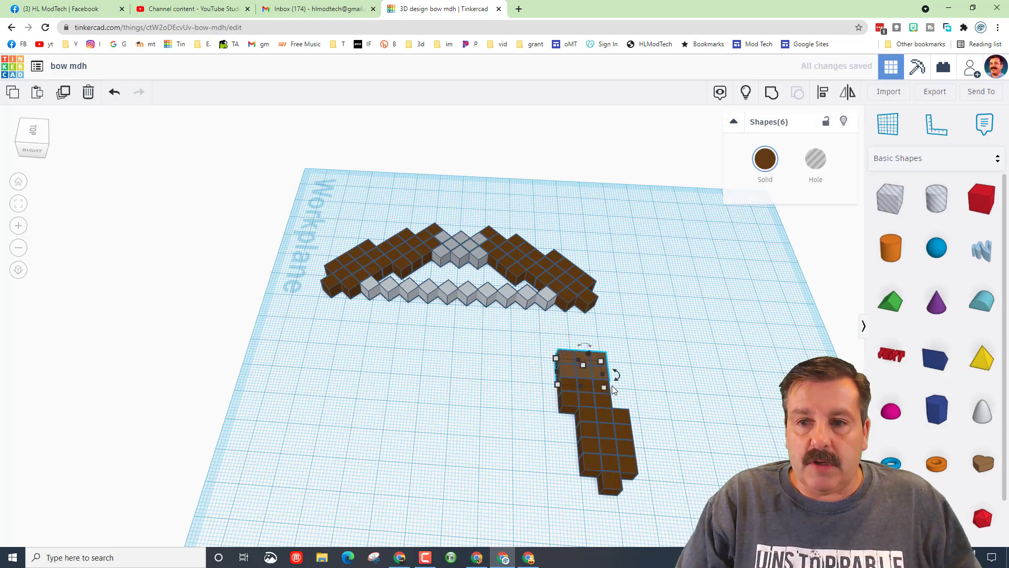
key(ctrl+Up)
key(Left)
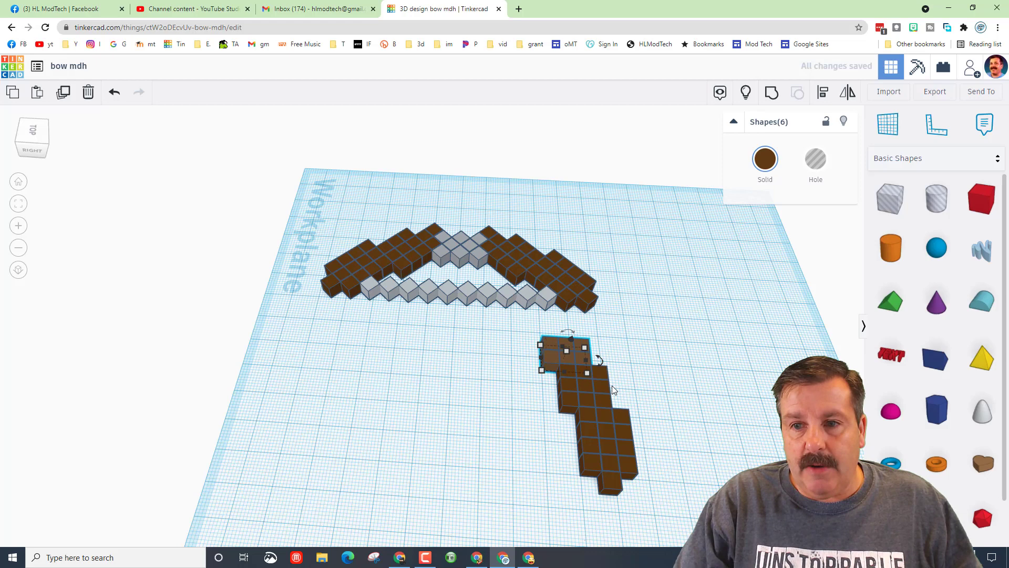
click(490, 390)
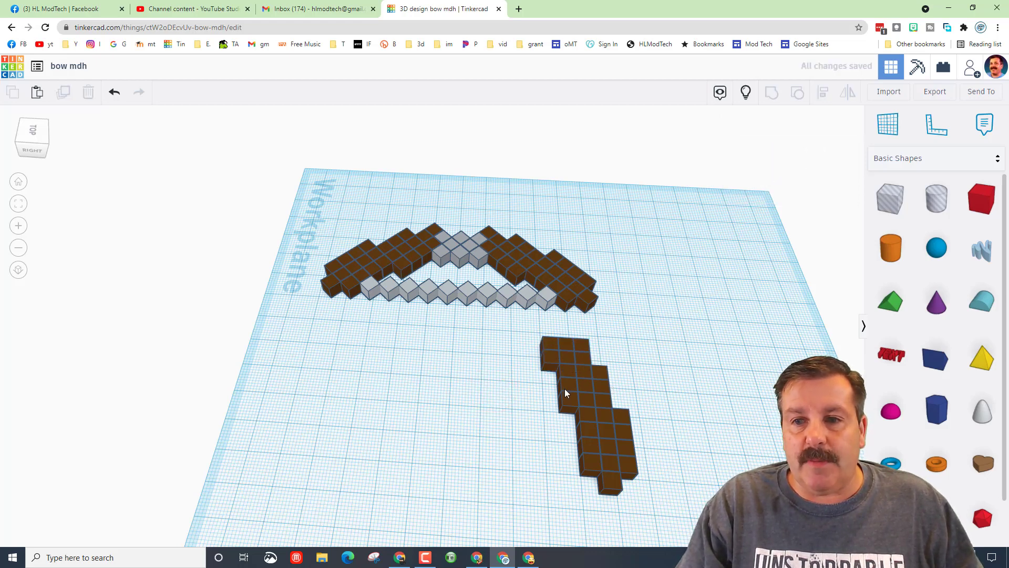
Recolour the lower limb's three topmost cubes from brown to light grey
shift+click(566, 344)
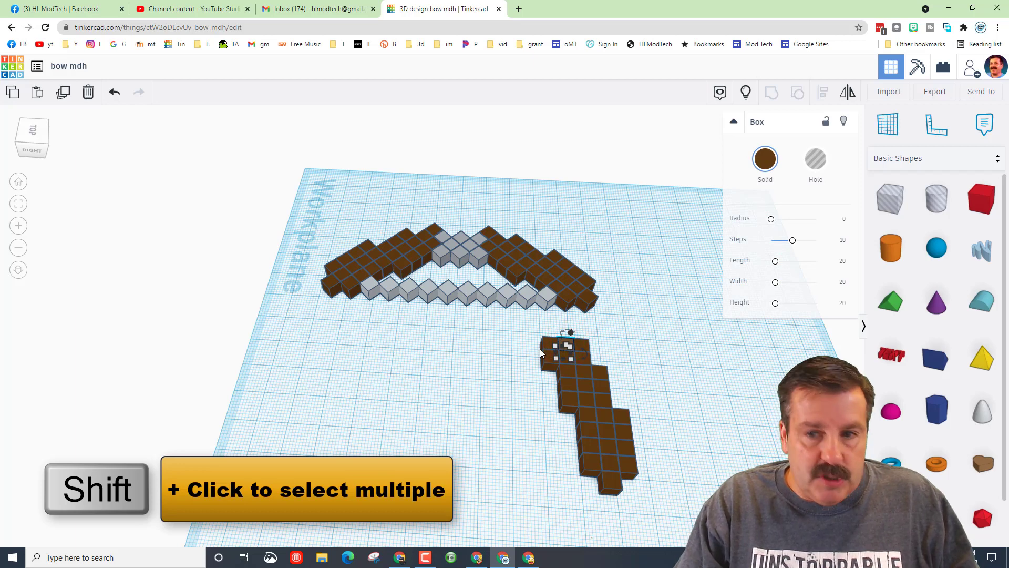
shift+click(544, 346)
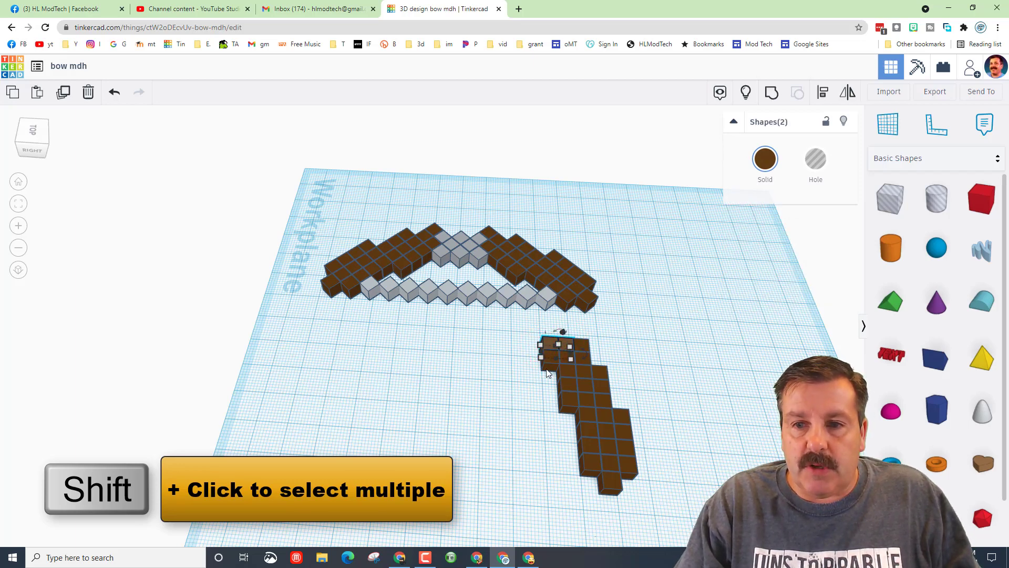
shift+click(543, 367)
click(774, 163)
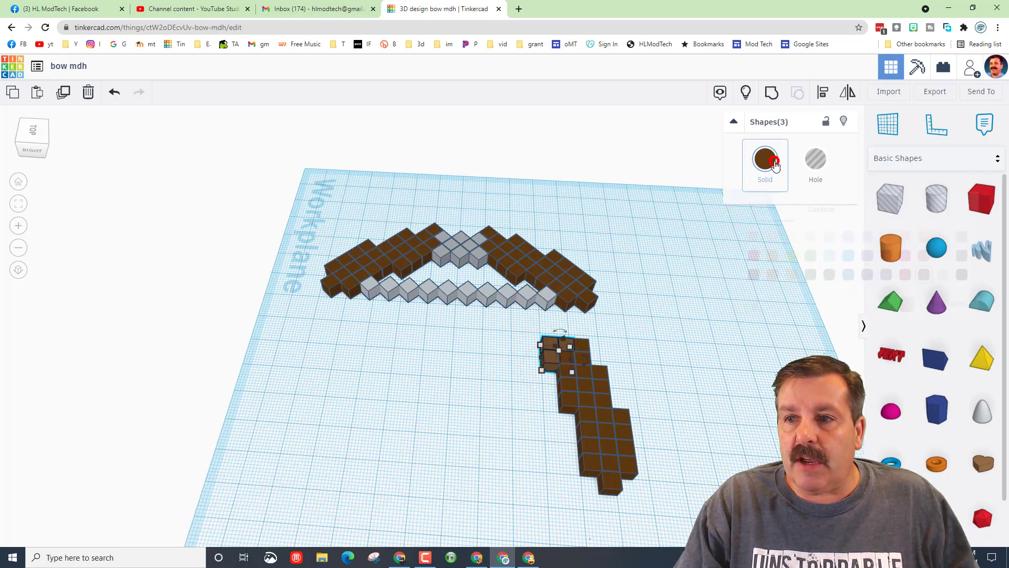
click(944, 275)
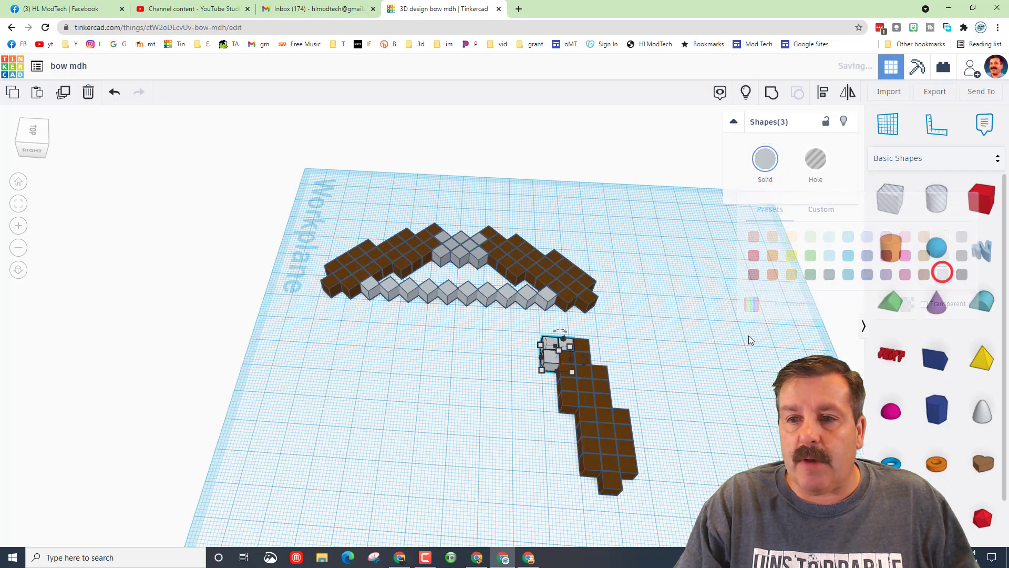
click(502, 379)
Select the whole grey-tipped lower limb and rotate it to -45°
drag(537, 378, 666, 504)
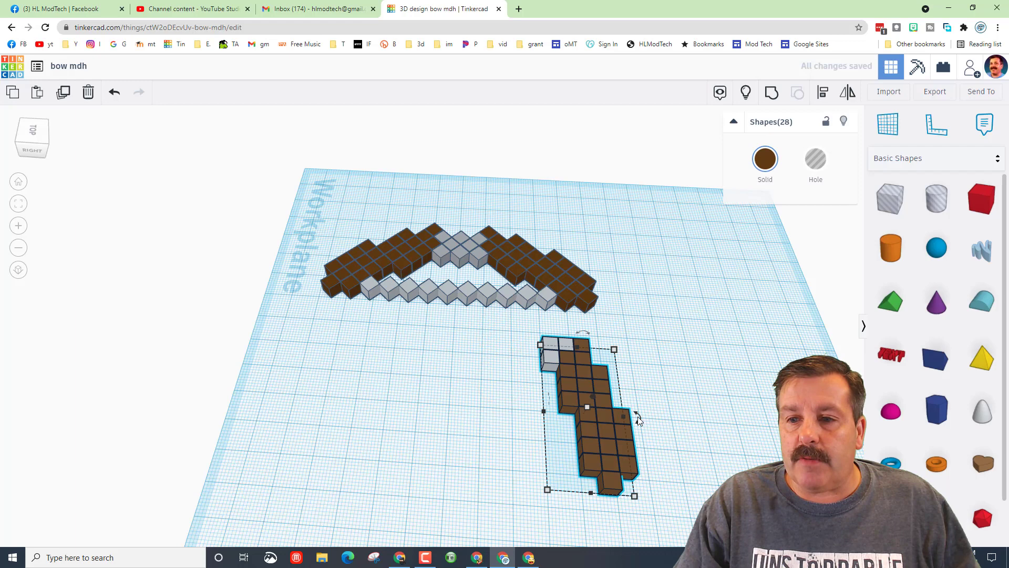
drag(637, 420, 624, 390)
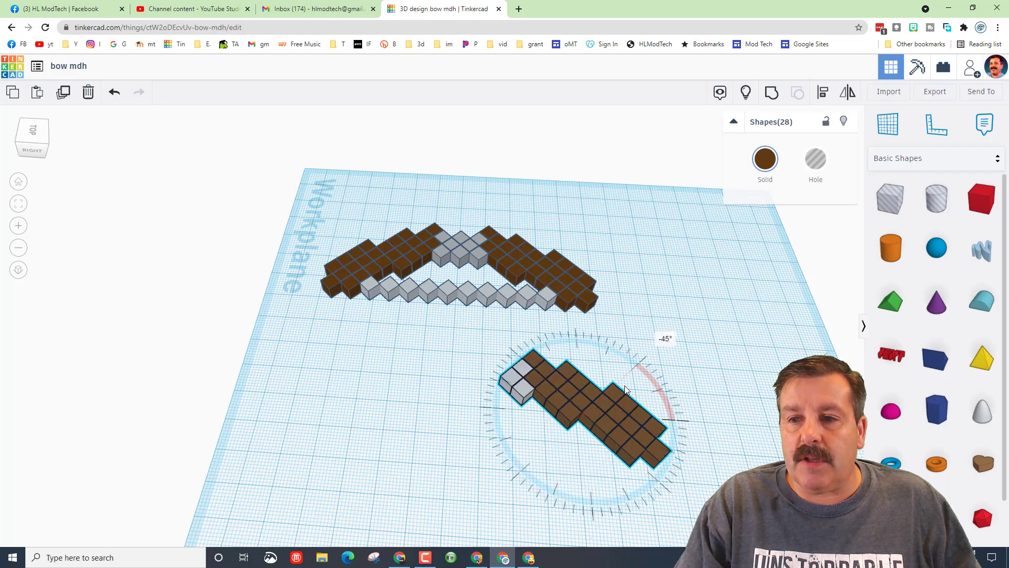
drag(625, 389, 593, 355)
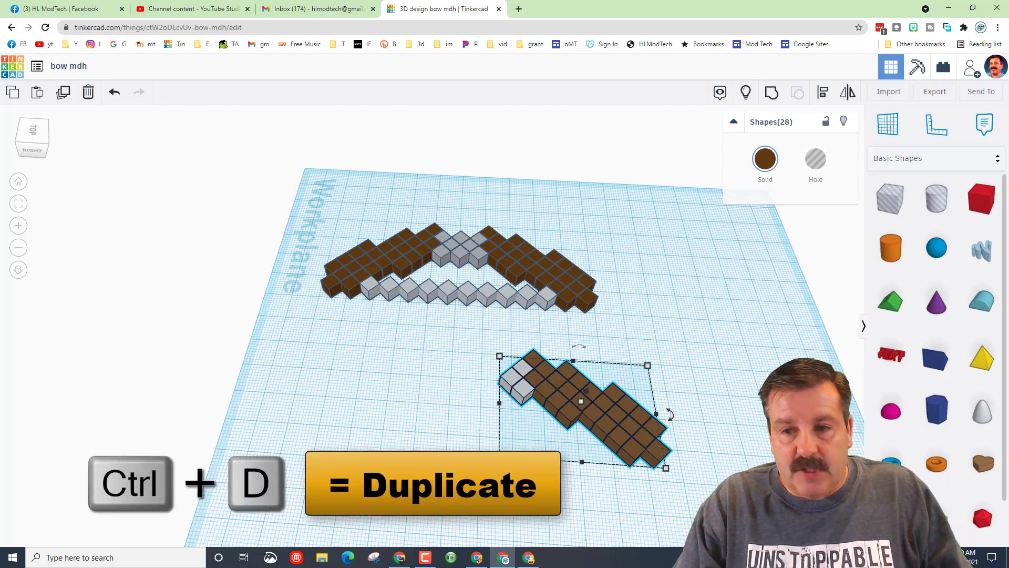
Duplicate the diagonal limb, move the copy left, and mirror it left to right
key(ctrl+d)
mouse_move(581, 402)
mouse_down()
mouse_move(373, 388)
mouse_move(322, 373)
mouse_up()
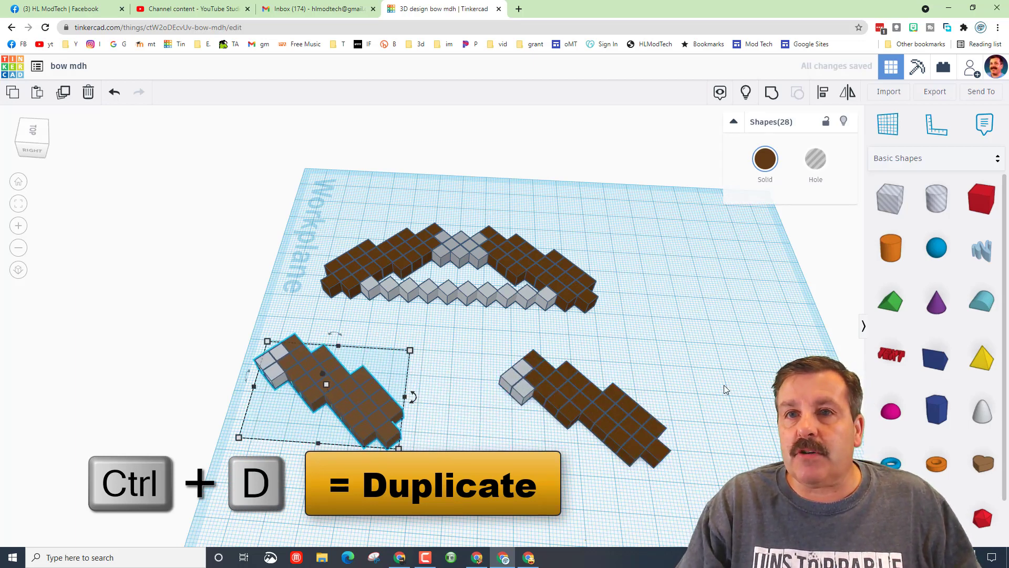
click(847, 93)
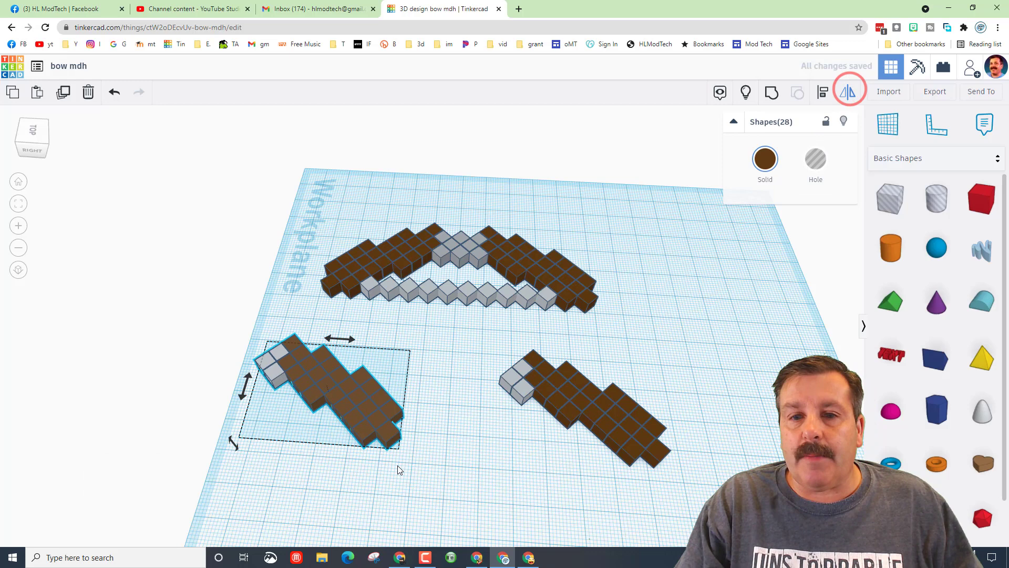
click(334, 342)
click(465, 397)
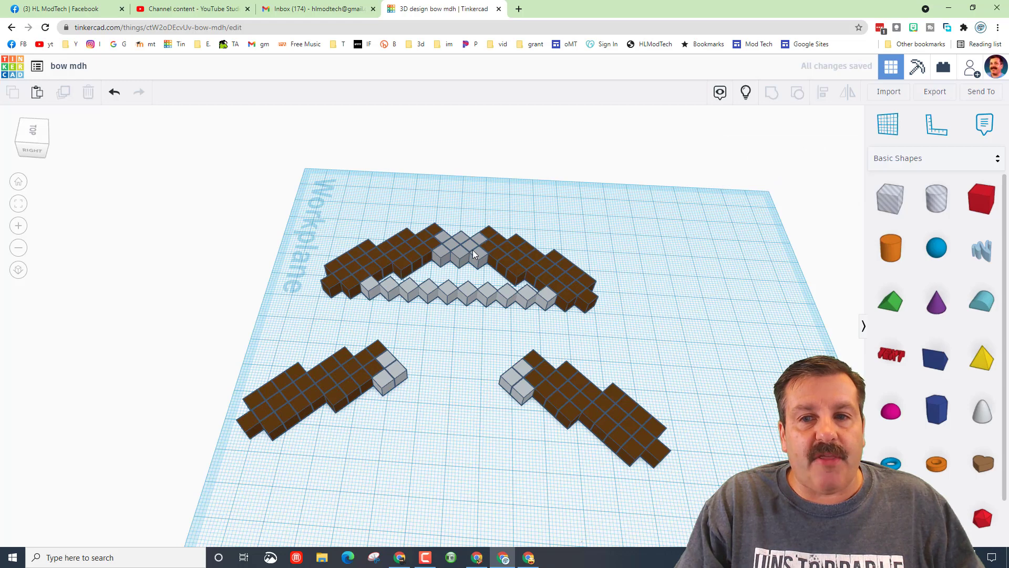
Switch snap to 1.0 mm and shift the right half's three grey cubes slightly left
click(526, 368)
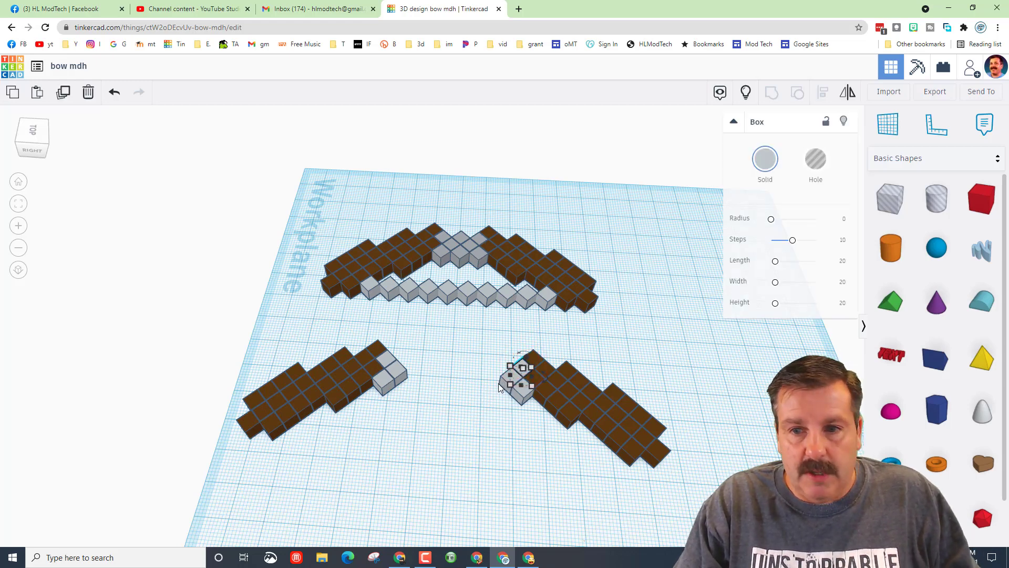
shift+click(505, 384)
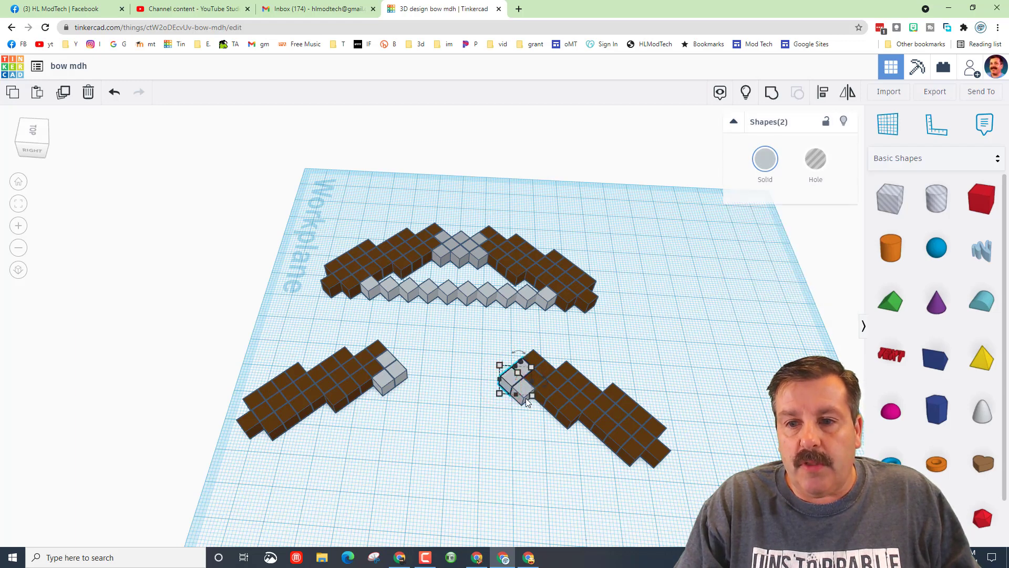
shift+click(524, 400)
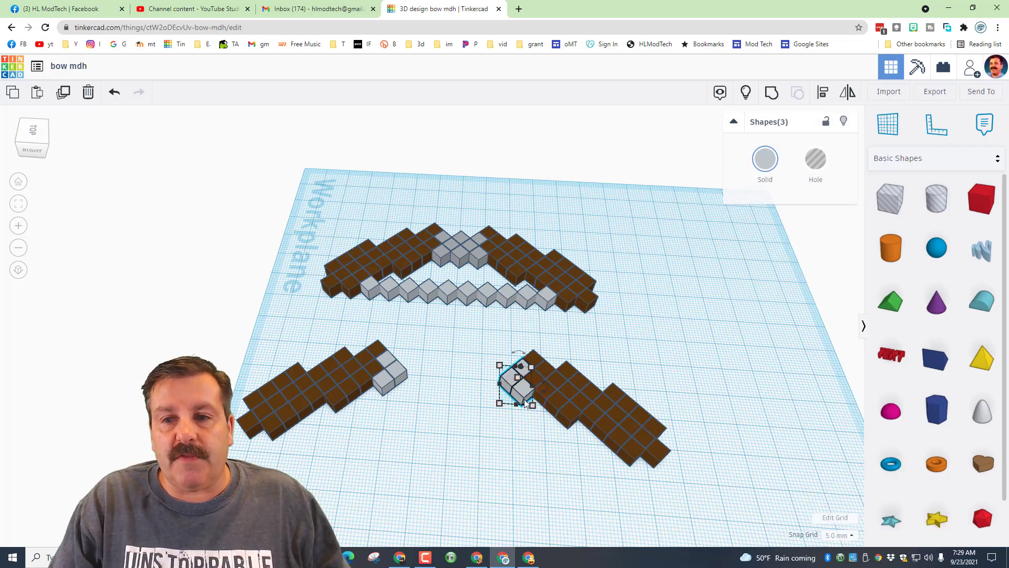
click(837, 534)
click(835, 485)
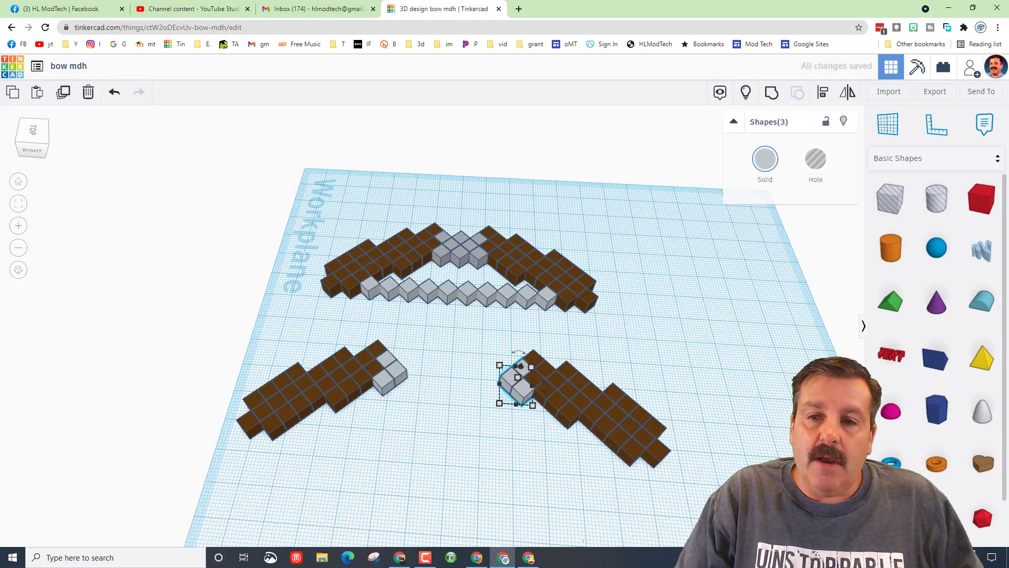
drag(542, 388, 522, 387)
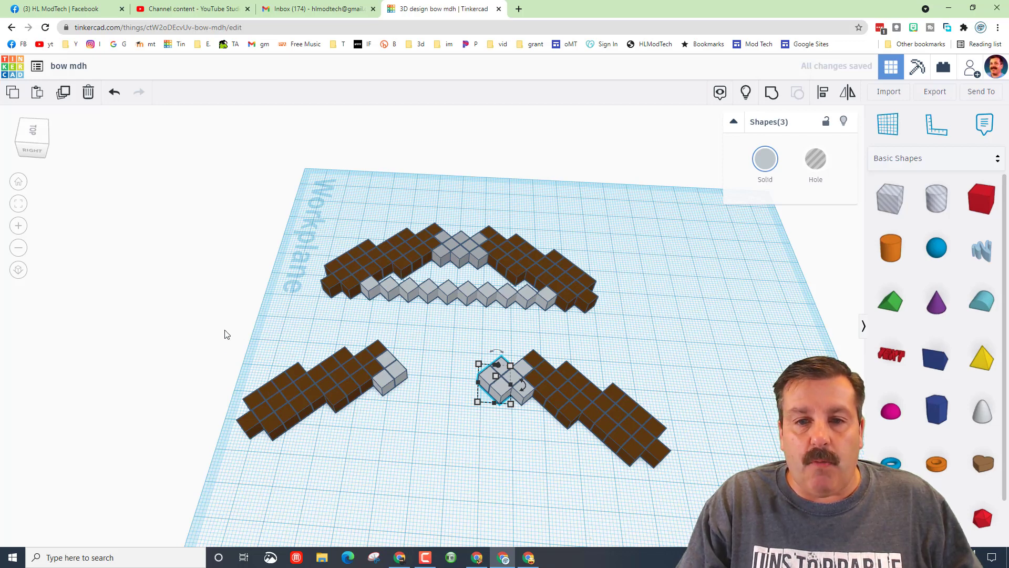
Nudge the left bow half three steps right toward the grey cubes
drag(224, 321, 409, 457)
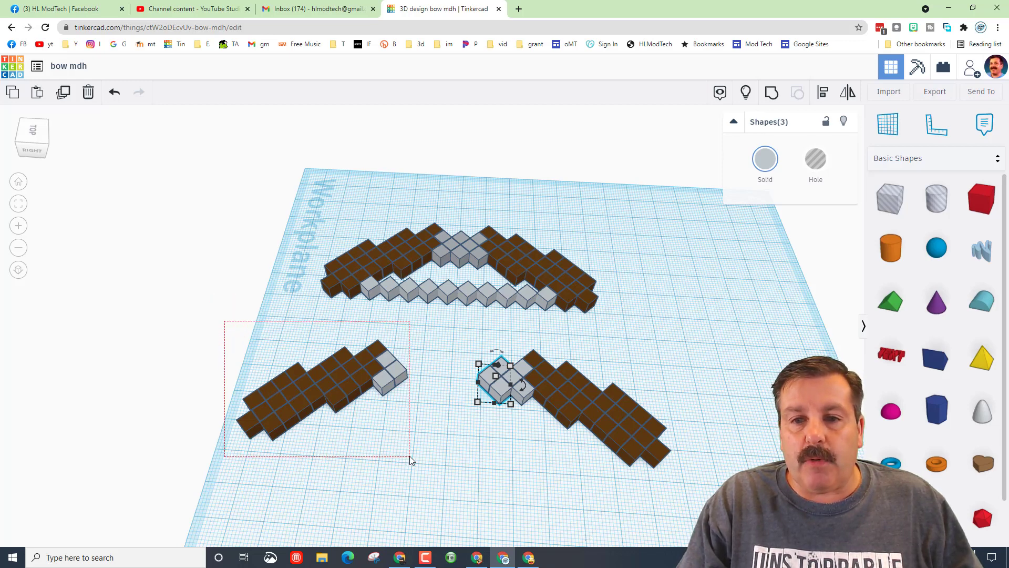
key(Right)
key(Right)
key(Right)
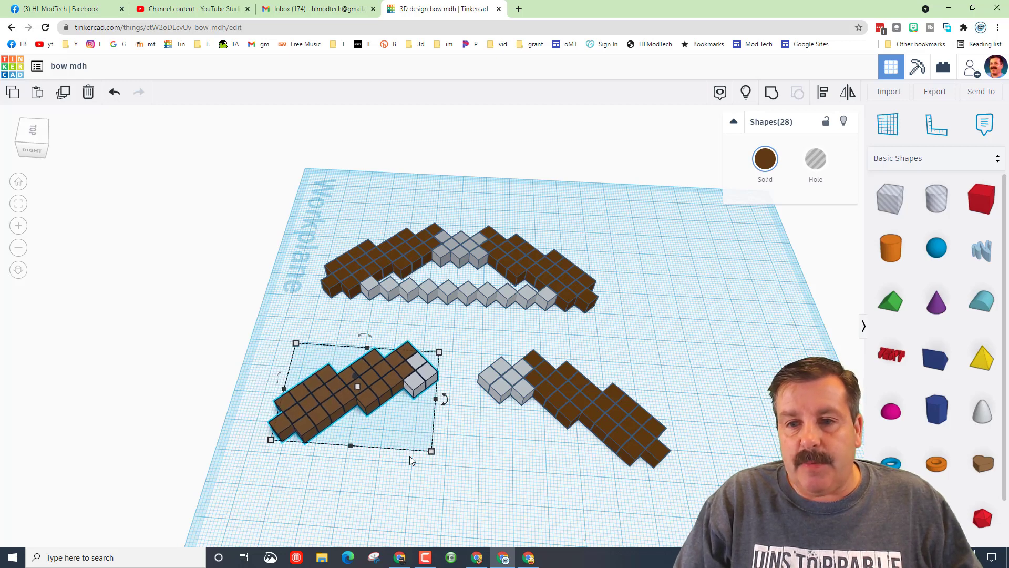
key(Right)
key(Right)
key(Right)
key(Right)
key(Right)
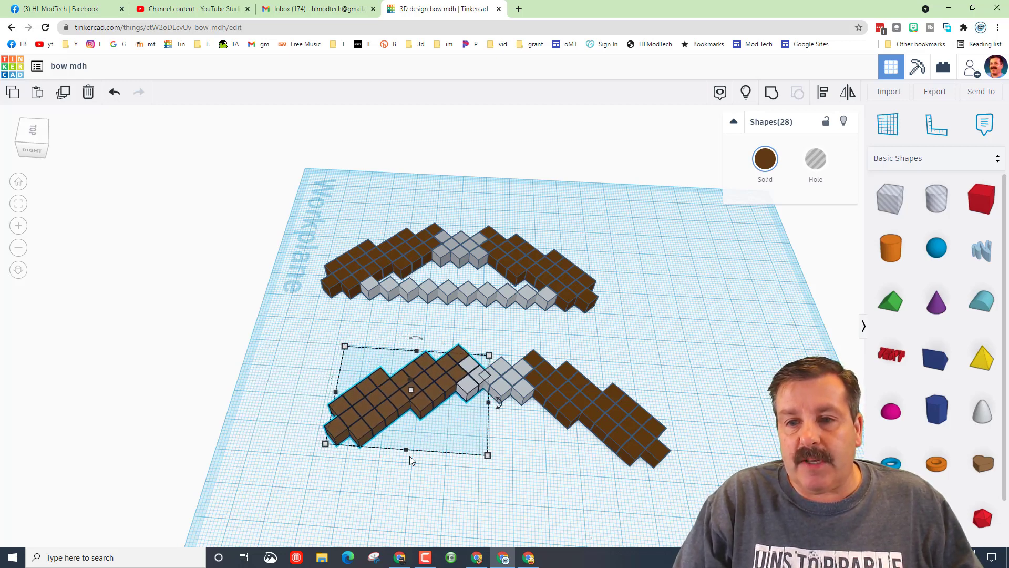
key(Right)
key(Right)
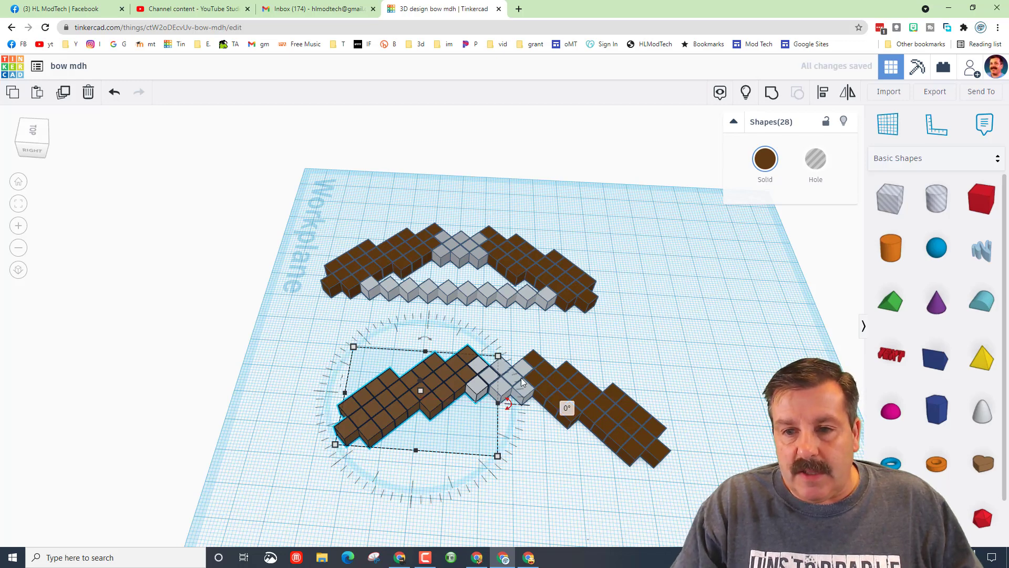
scroll(517, 422, up, 1)
scroll(517, 422, up, 2)
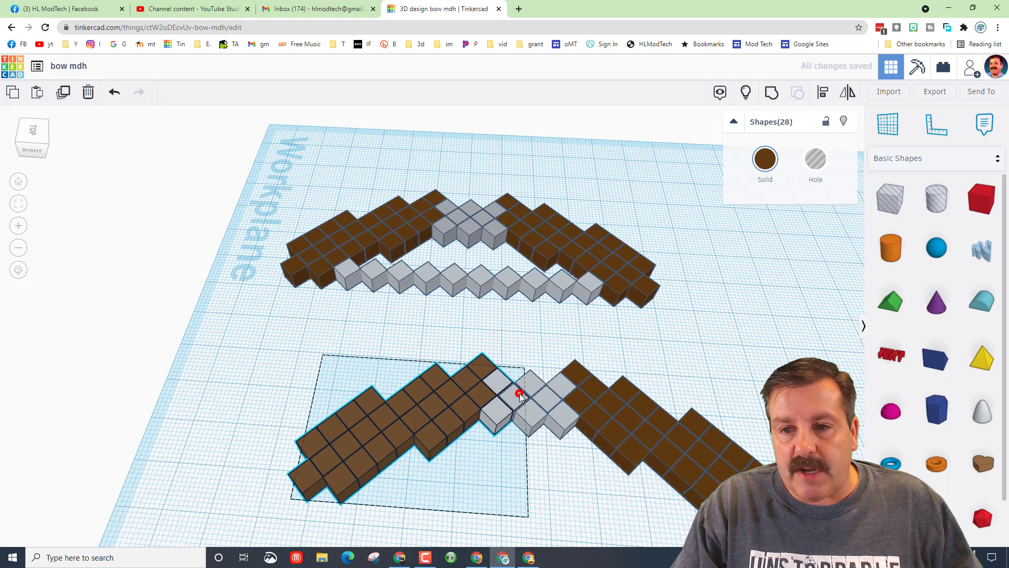
Zoom in on a grey joint cube and shift it one step left to close the gap
click(539, 408)
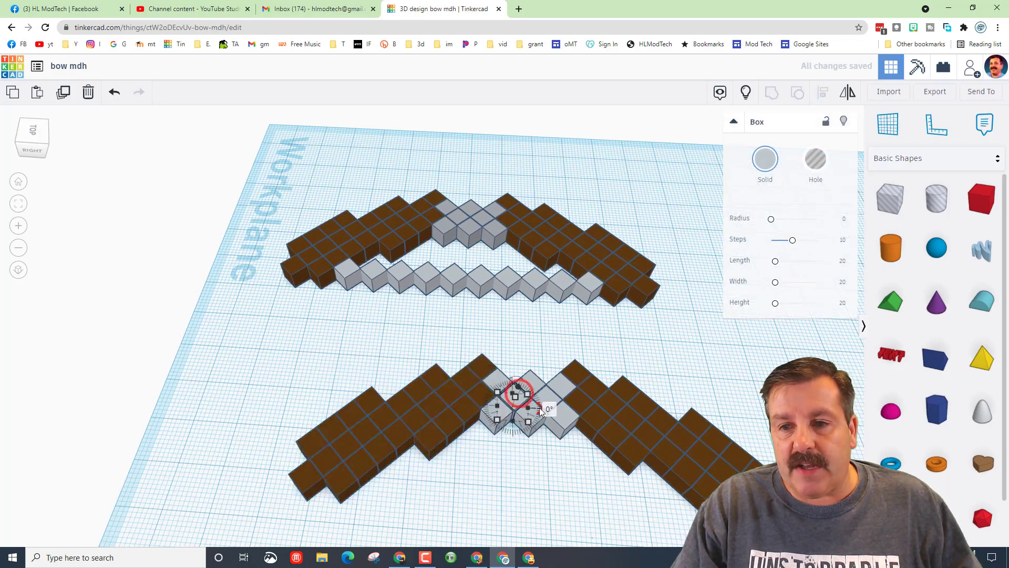
click(14, 204)
scroll(645, 503, down, 1)
scroll(645, 502, down, 1)
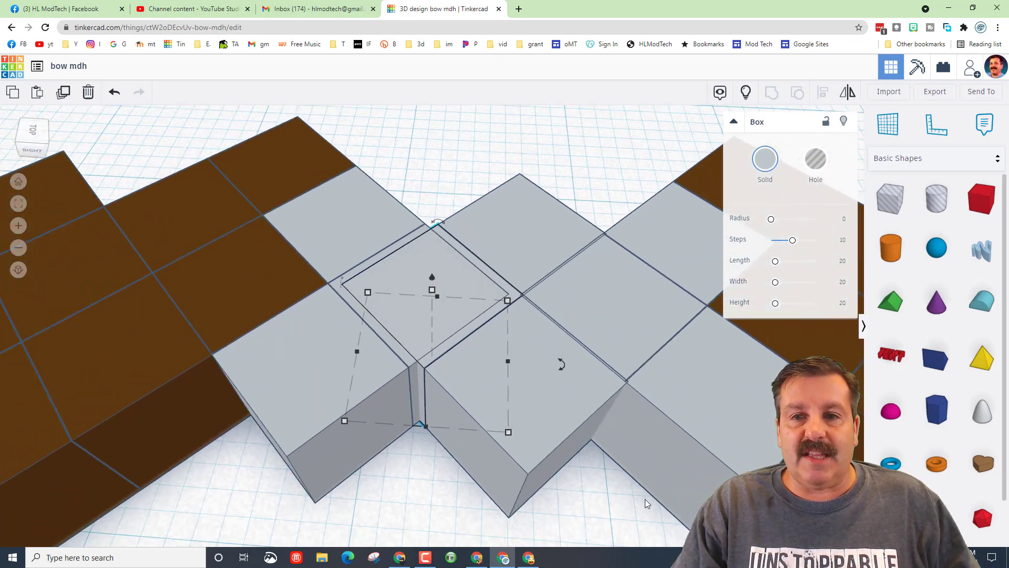
scroll(645, 503, down, 1)
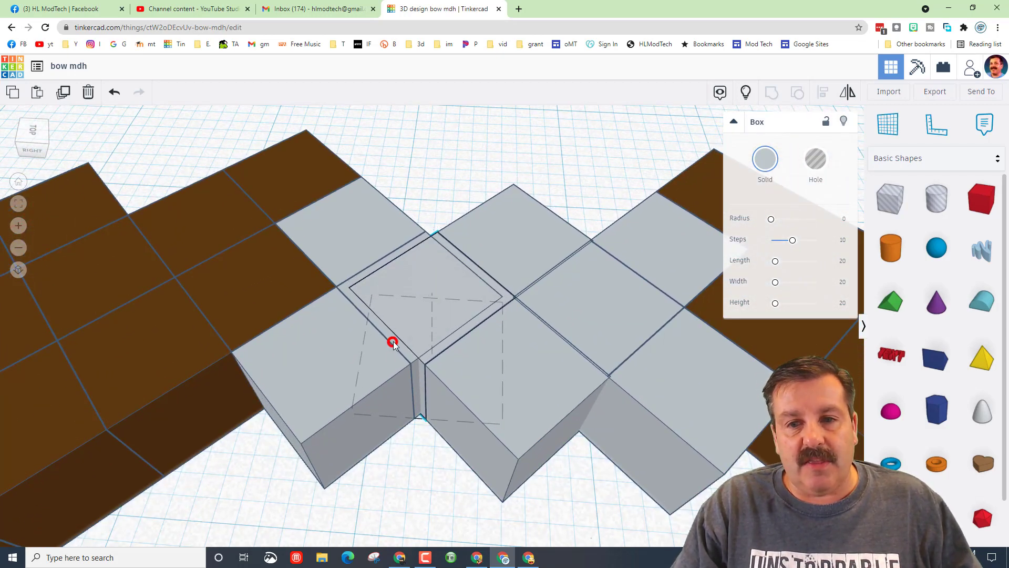
drag(391, 344, 393, 341)
key(Escape)
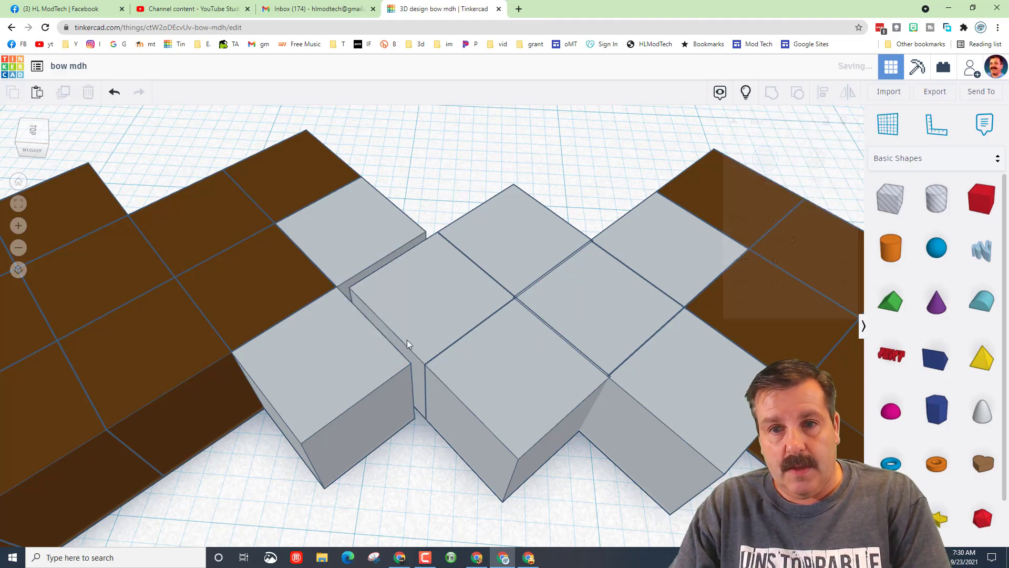
Select the left brown bow half and nudge it one step right
right_drag(548, 355, 430, 352)
scroll(394, 371, down, 3)
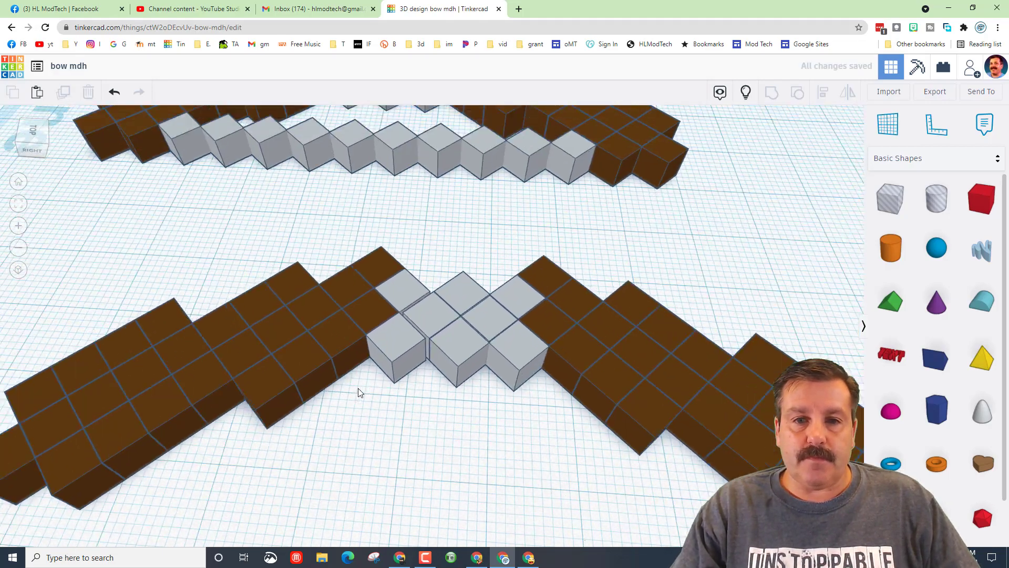
scroll(356, 390, down, 2)
scroll(284, 380, up, 2)
scroll(195, 373, down, 2)
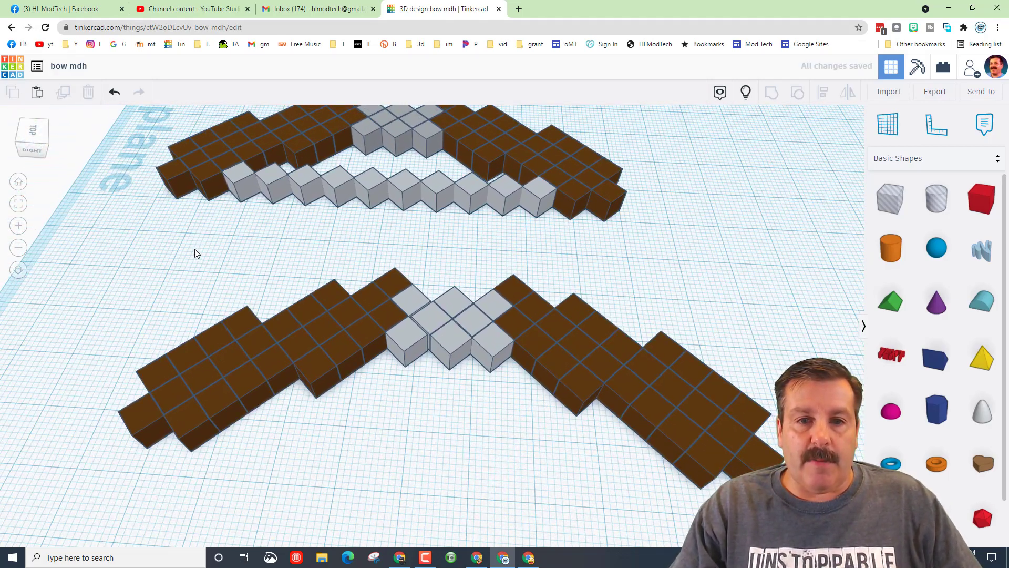
drag(157, 251, 408, 478)
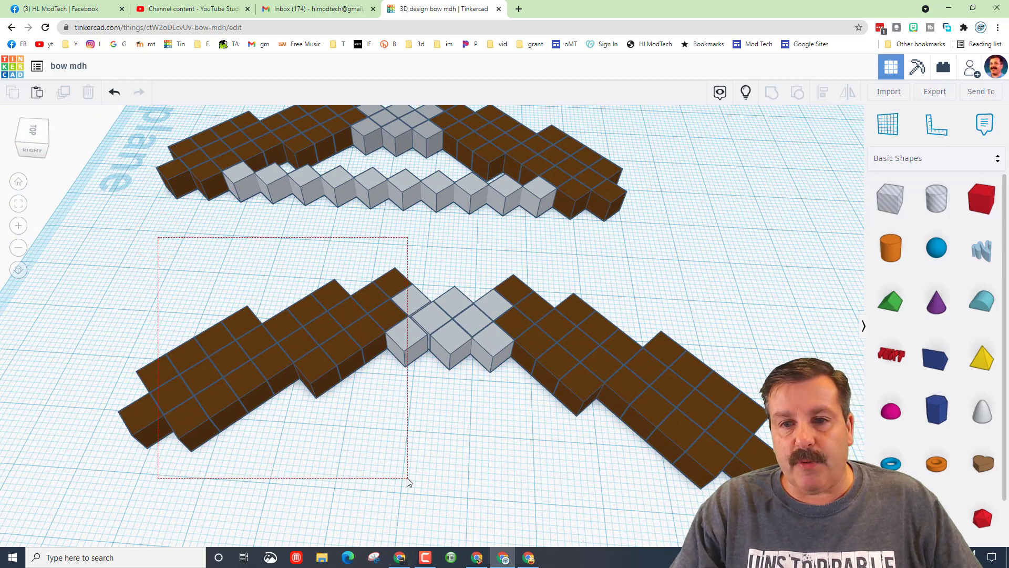
drag(407, 481, 407, 480)
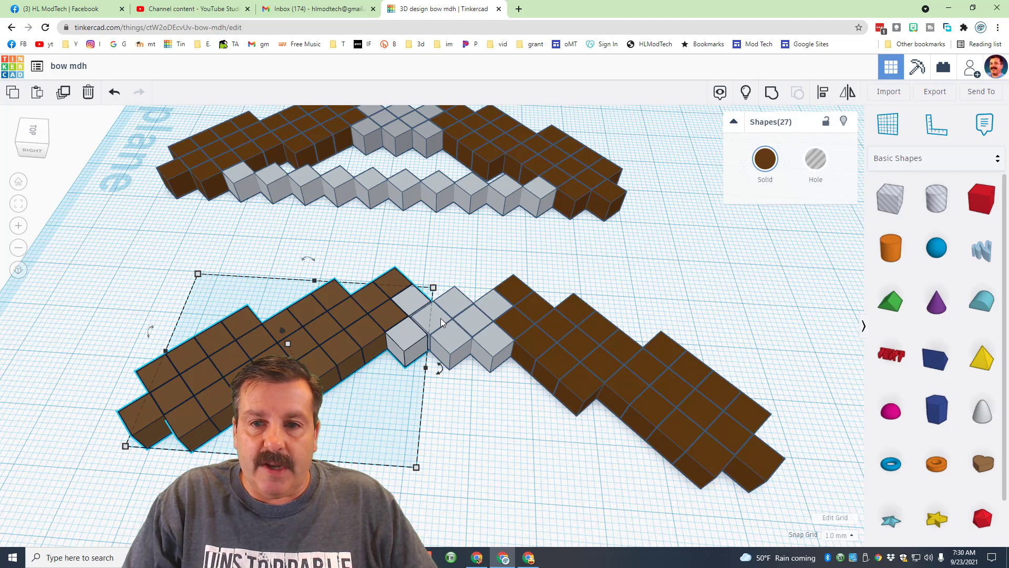
key(Right)
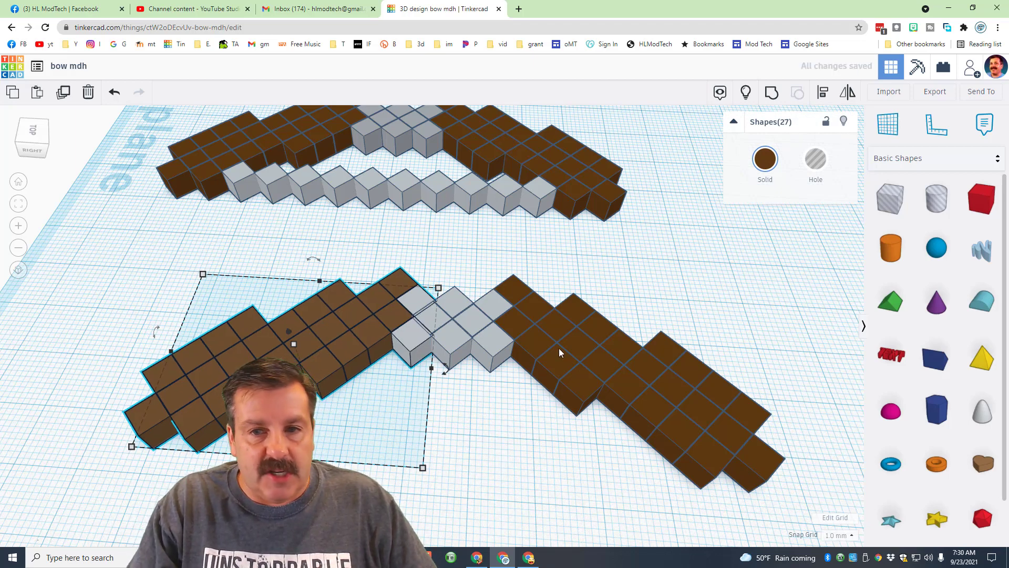
Set snap to 0.1 mm and shift the left arm slightly left into alignment
click(839, 535)
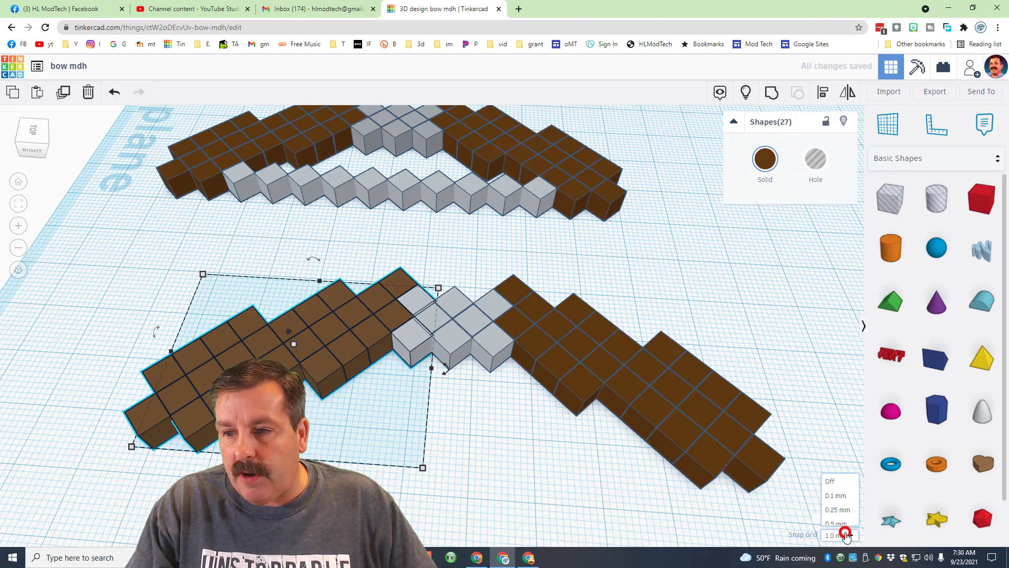
click(842, 442)
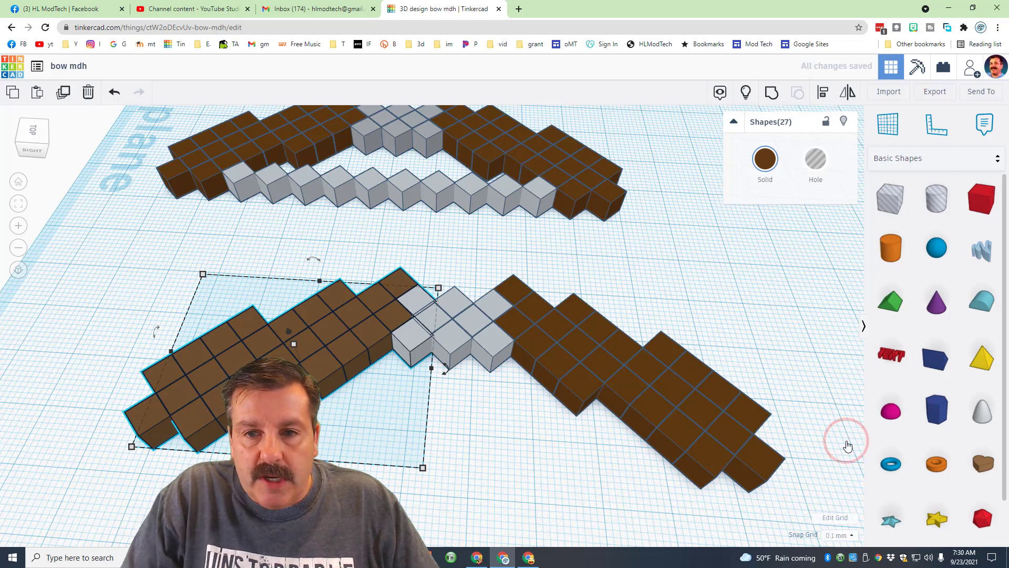
key(Left)
key(Left)
key(Left)
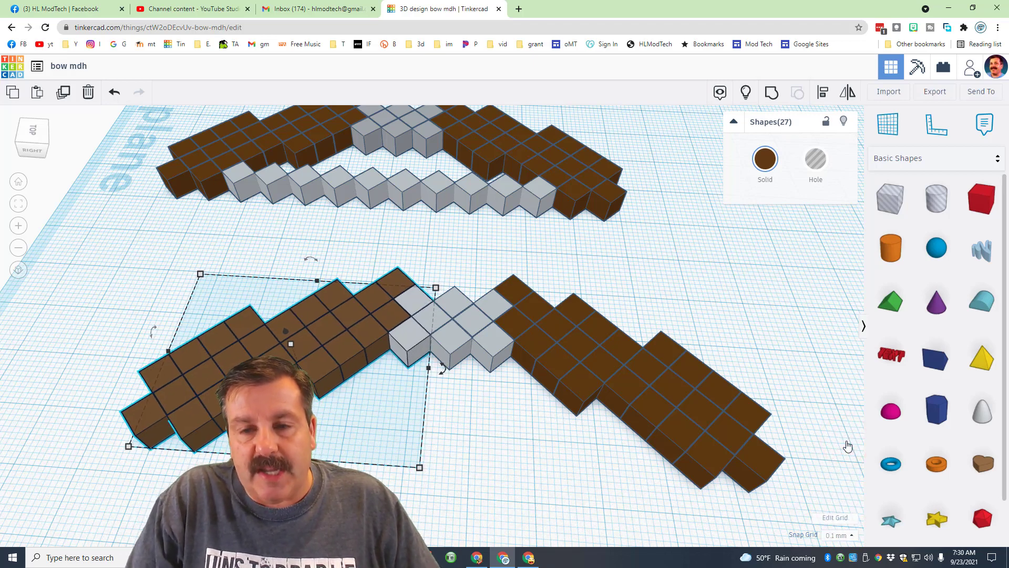
click(322, 471)
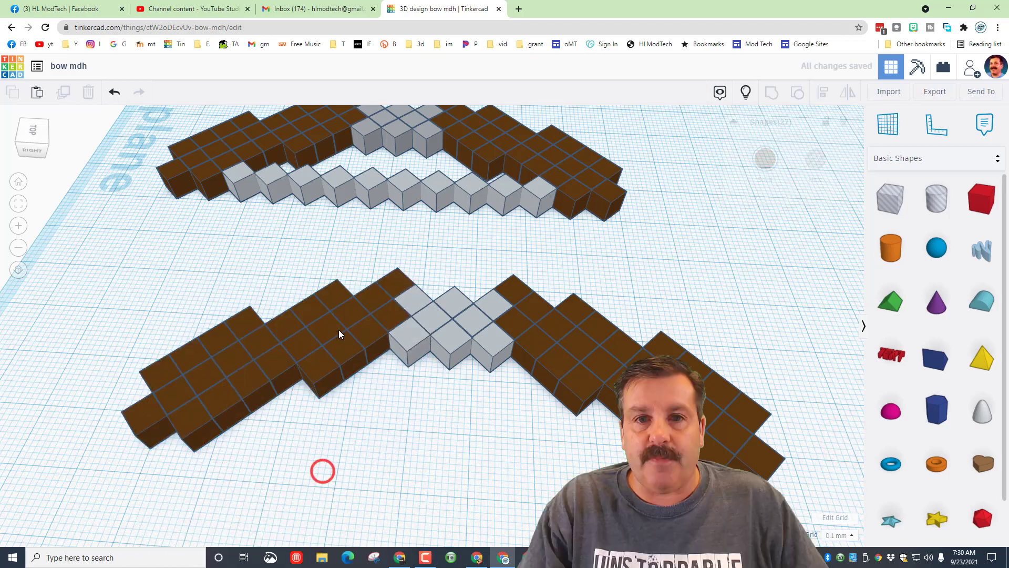
Set Snap Grid to 1.0 mm and nudge the lower-left brown bow cube two steps right
click(187, 429)
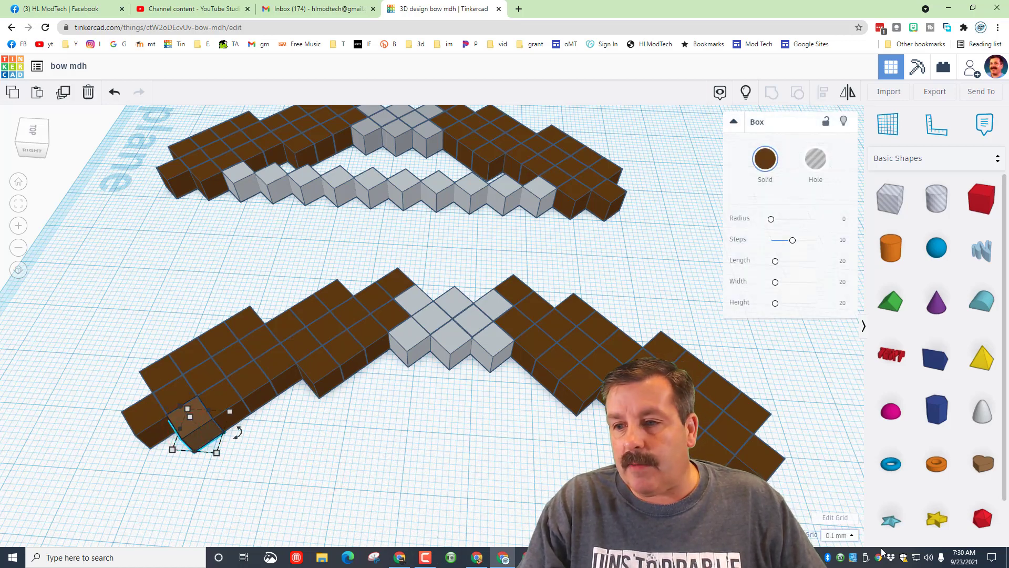
click(839, 535)
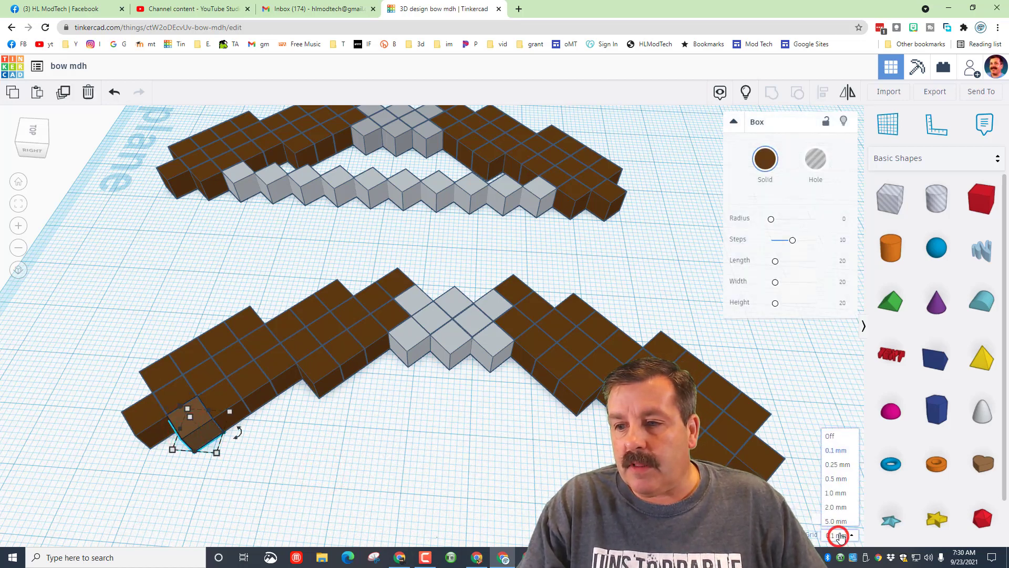
click(838, 487)
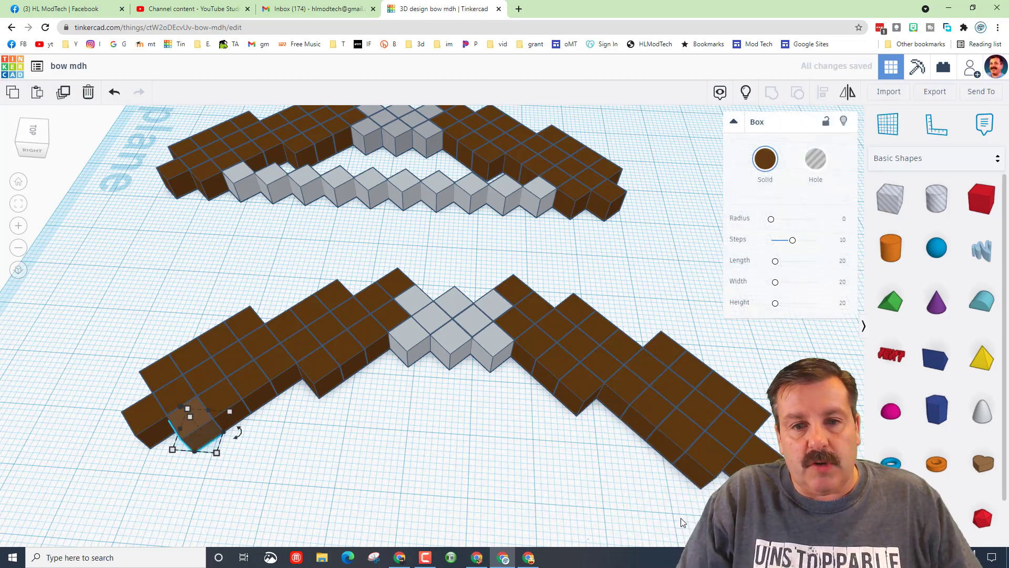
key(Right)
key(Right)
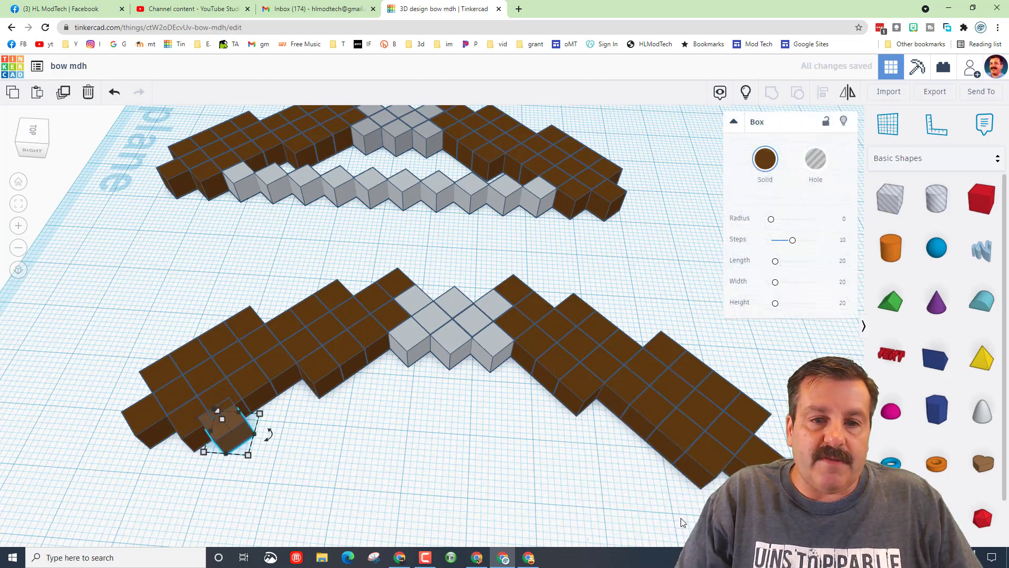
key(Right)
key(Right)
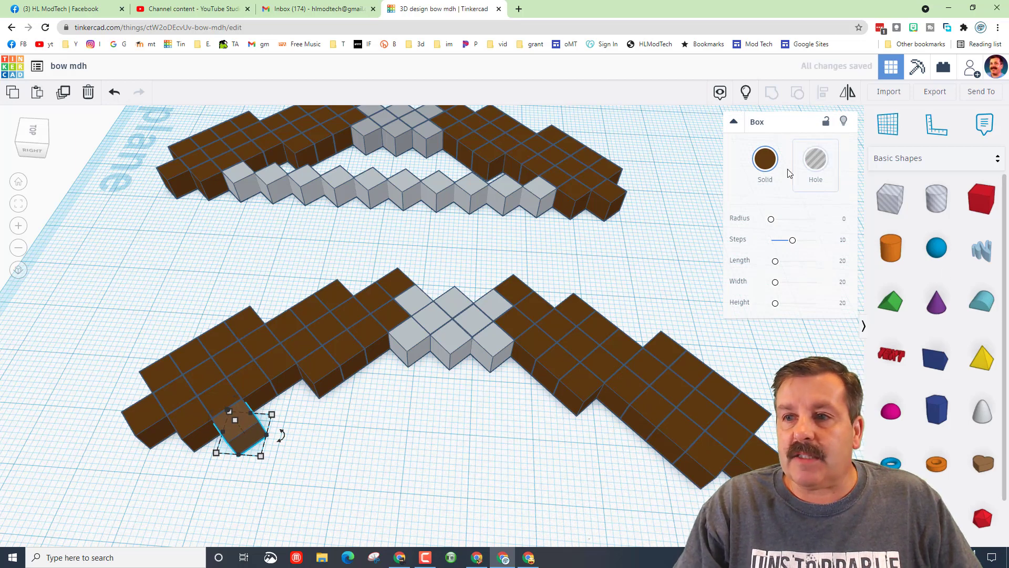
Duplicate the cube, colour the copy grey, and repeat copies to extend the grey row
key(ctrl+d)
click(765, 159)
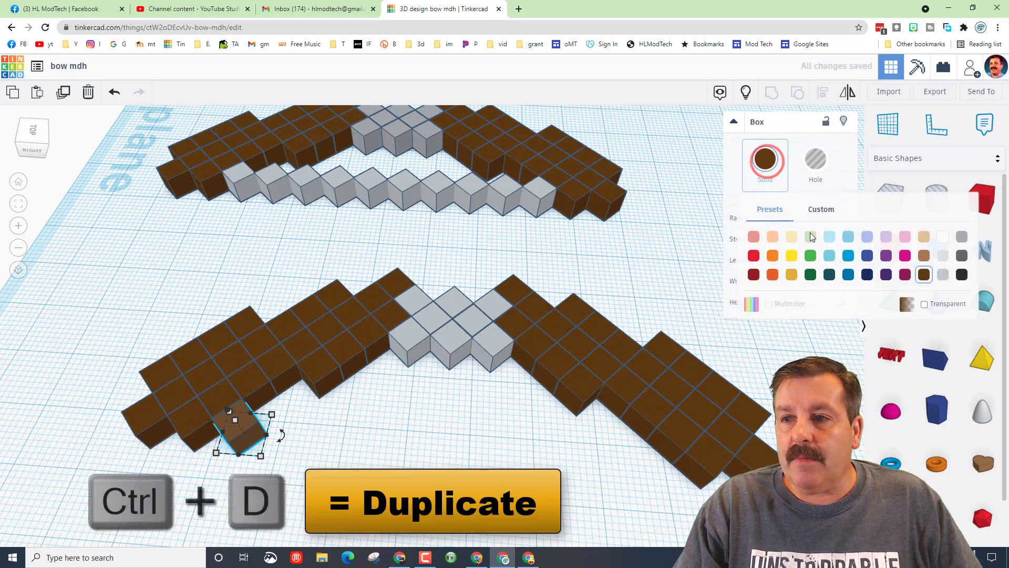
click(944, 280)
key(Right)
key(Right)
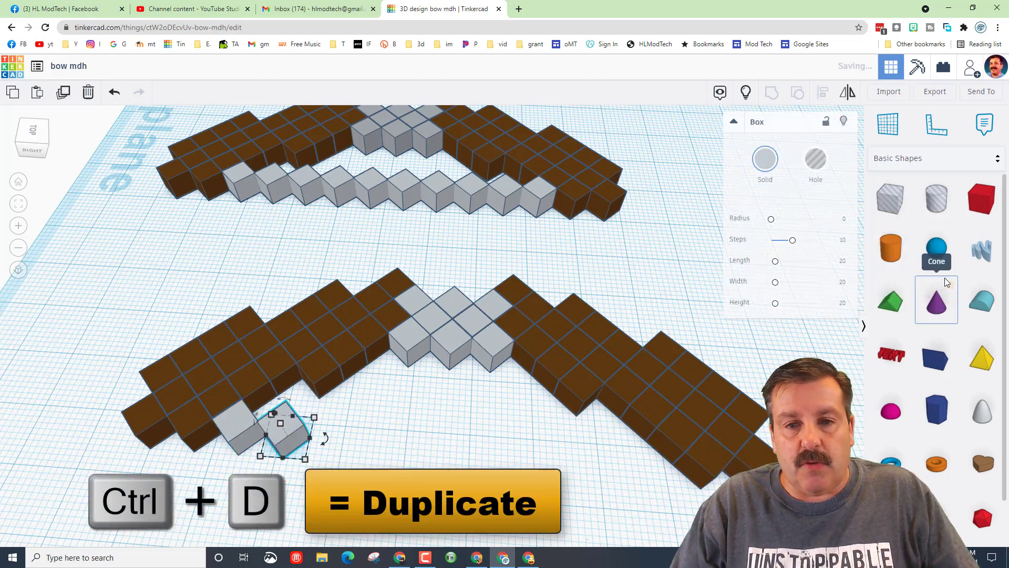
key(ctrl+d)
key(ctrl+d)
key(ctrl+d)
key(ctrl+d)
key(ctrl+d)
key(ctrl+d)
key(ctrl+d)
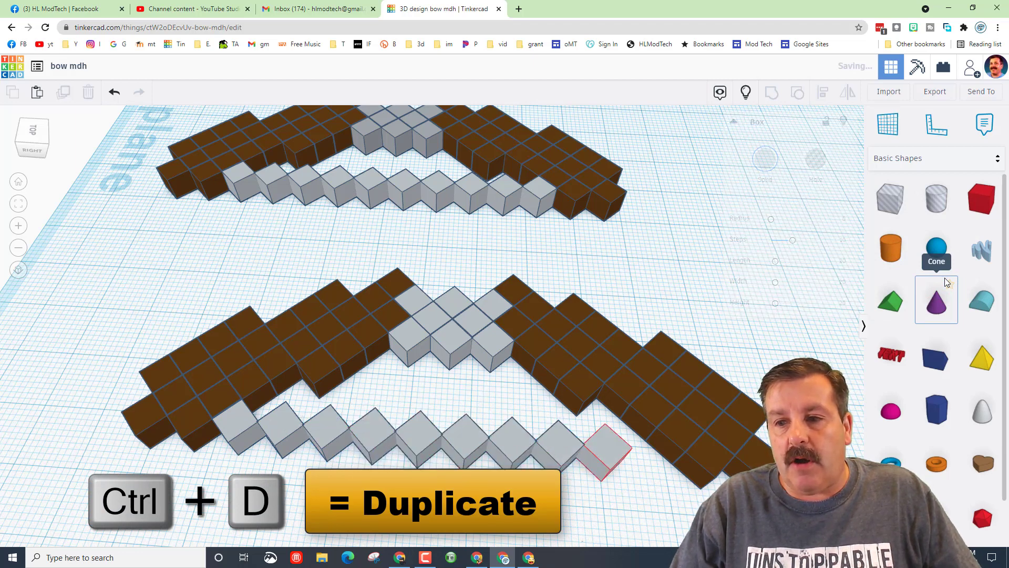
key(ctrl+d)
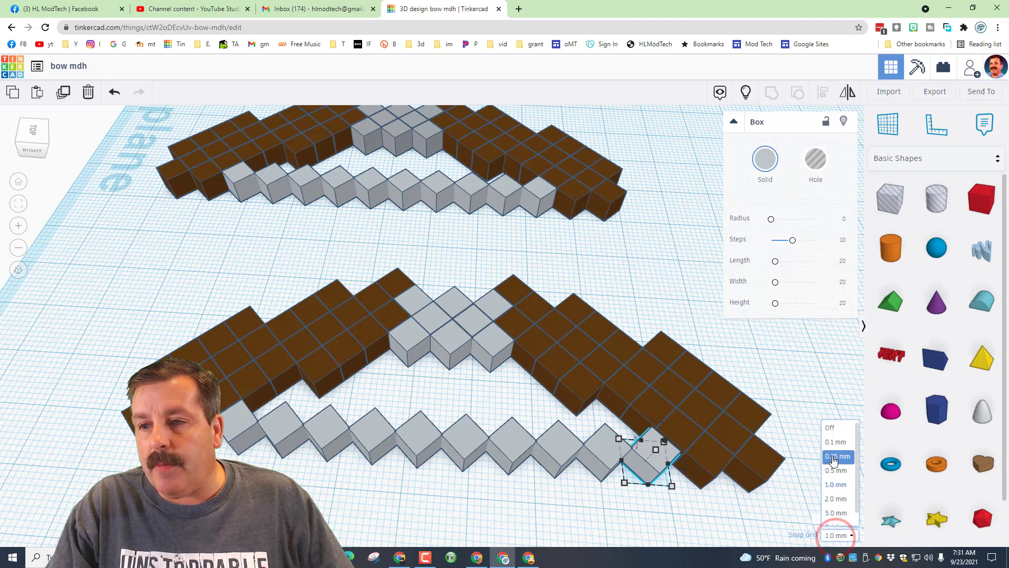
Set Snap Grid to 0.1 mm and nudge the first two grey cubes right to touch
click(836, 443)
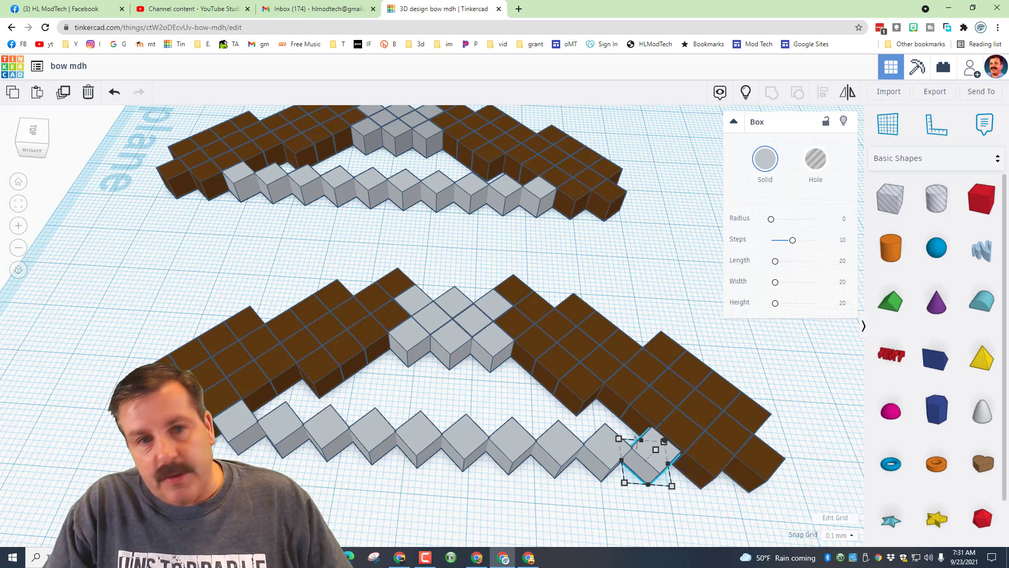
click(21, 205)
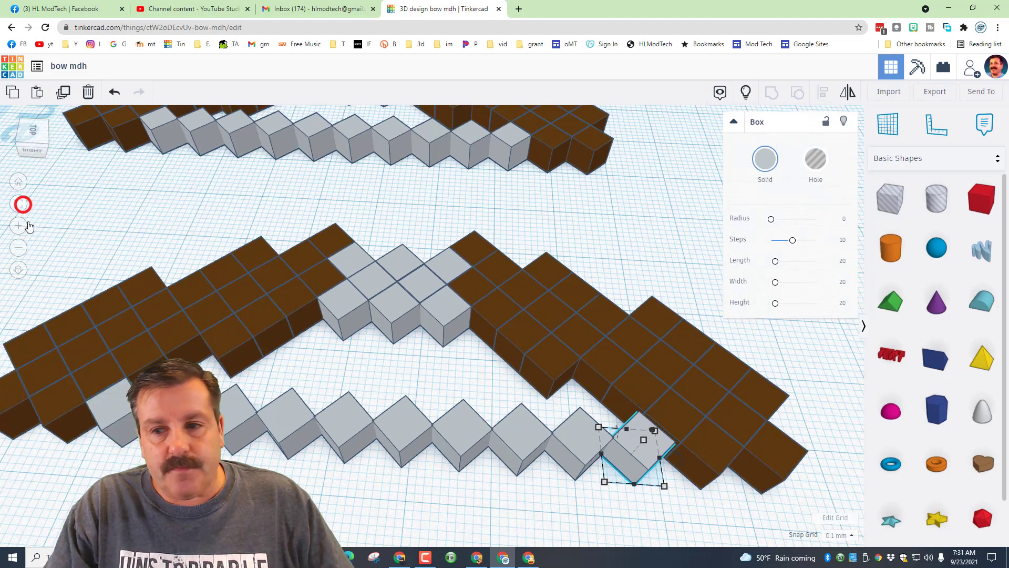
key(Right)
key(Right)
key(Right)
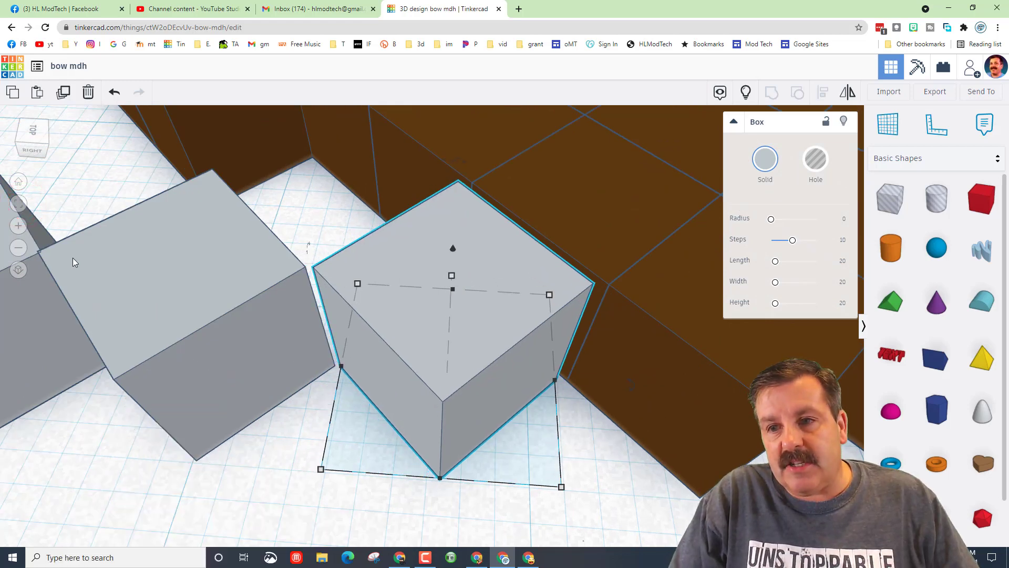
click(192, 339)
key(Right)
key(Right)
key(Right)
key(Right)
key(Right)
key(Right)
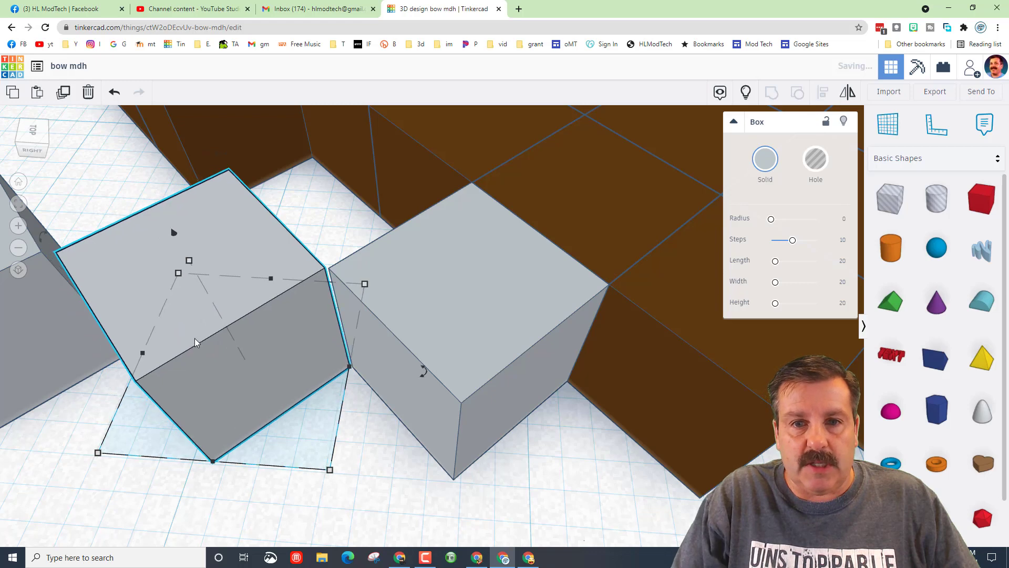
key(Right)
scroll(60, 351, down, 1)
scroll(152, 328, down, 2)
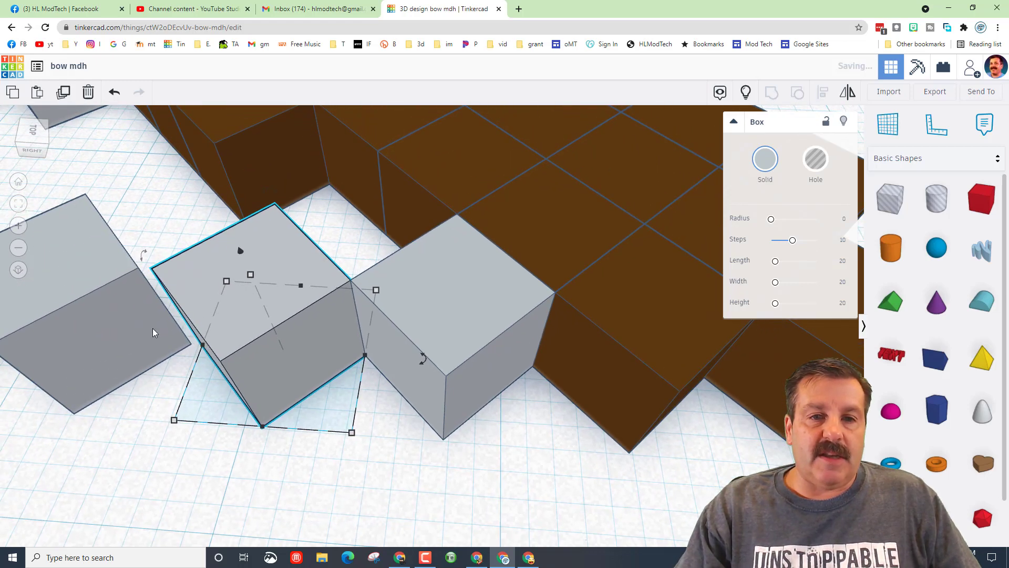
Zoom in on further grey cubes and nudge them right to close their gaps
click(137, 325)
click(17, 204)
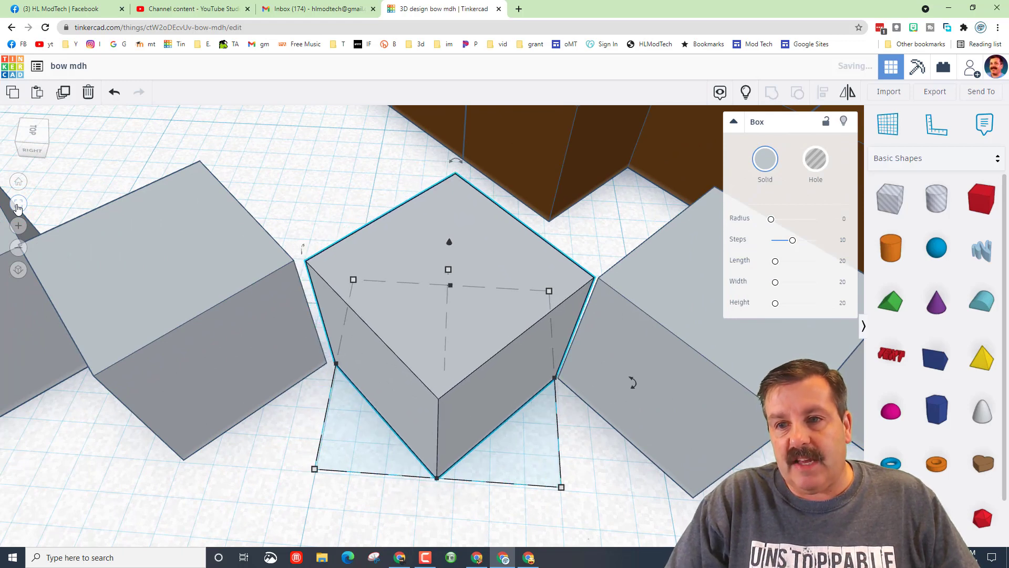
click(253, 379)
key(Right)
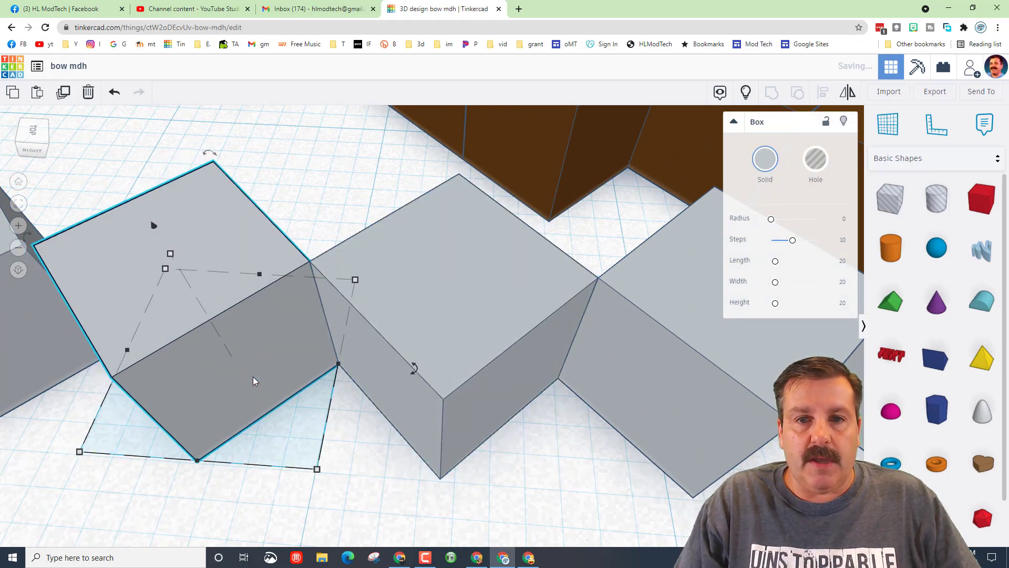
click(58, 351)
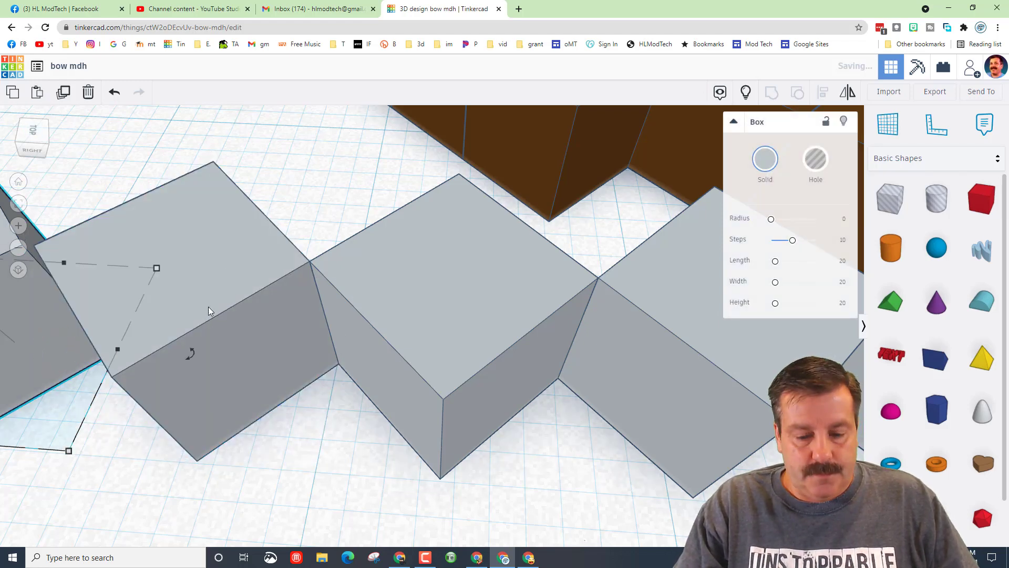
click(21, 202)
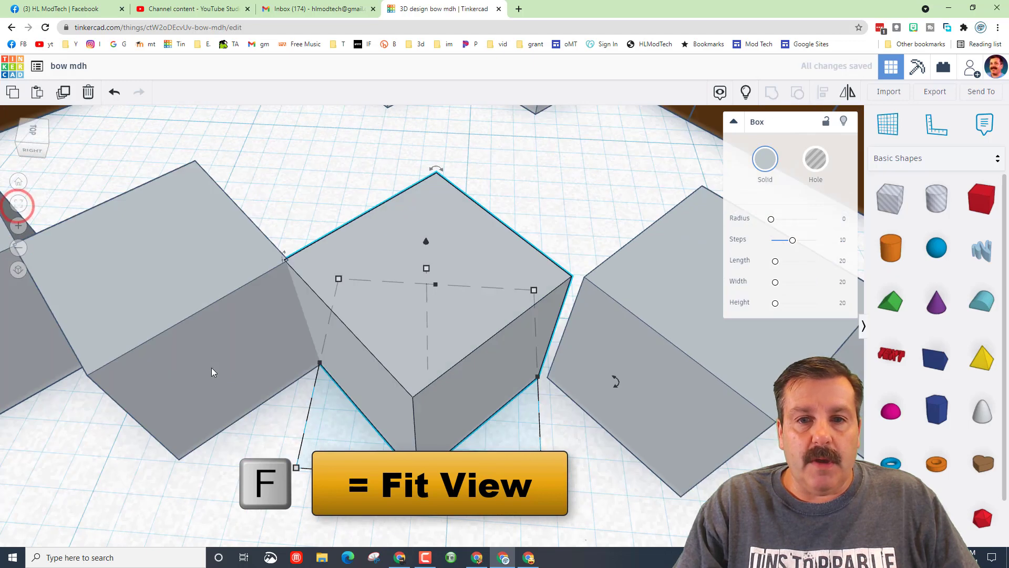
key(Right)
key(Right)
key(Right)
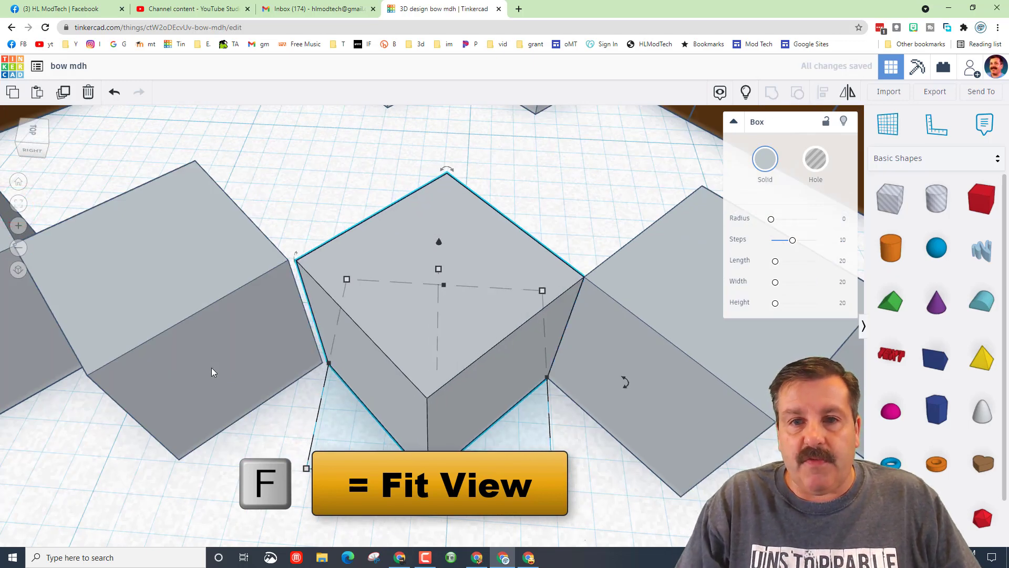
Centre the view on the last left-hand grey cubes, then deselect and zoom out to the whole bow
click(217, 363)
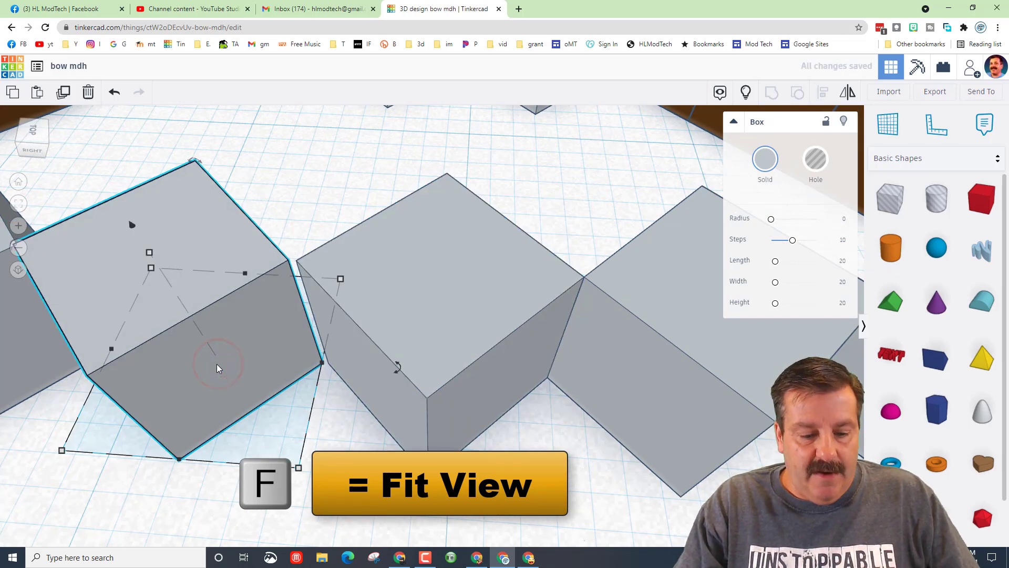
key(f)
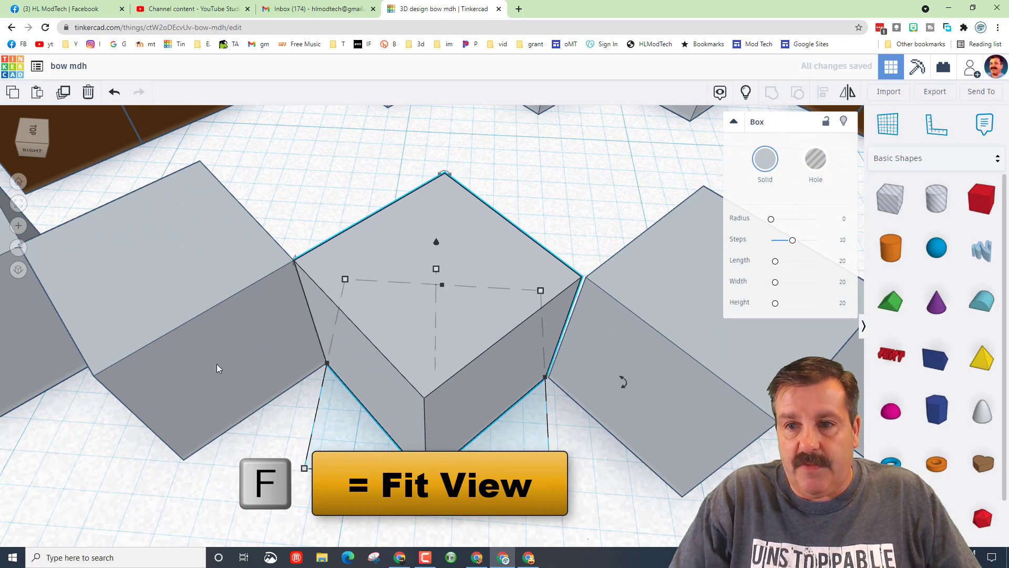
click(187, 381)
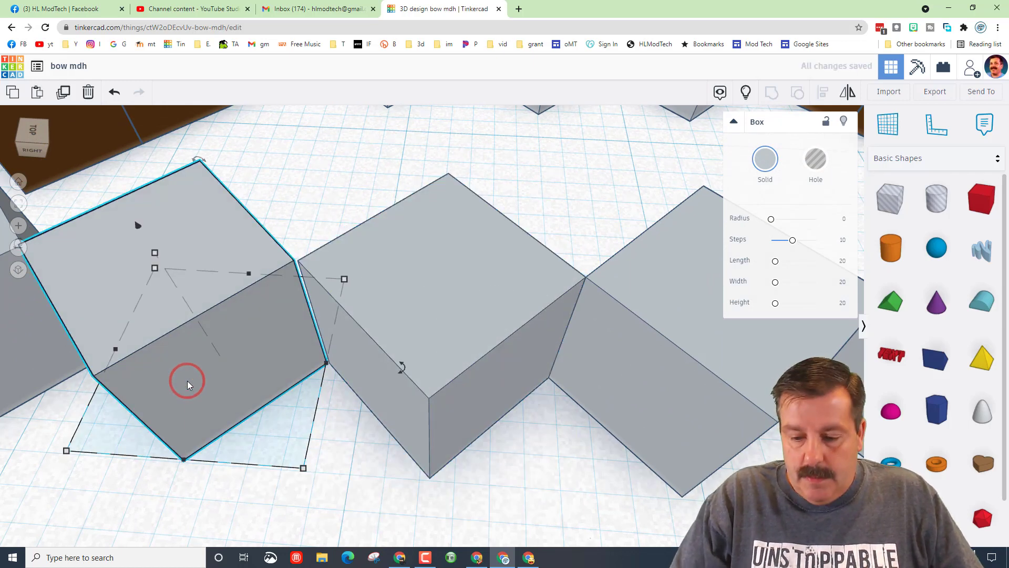
key(f)
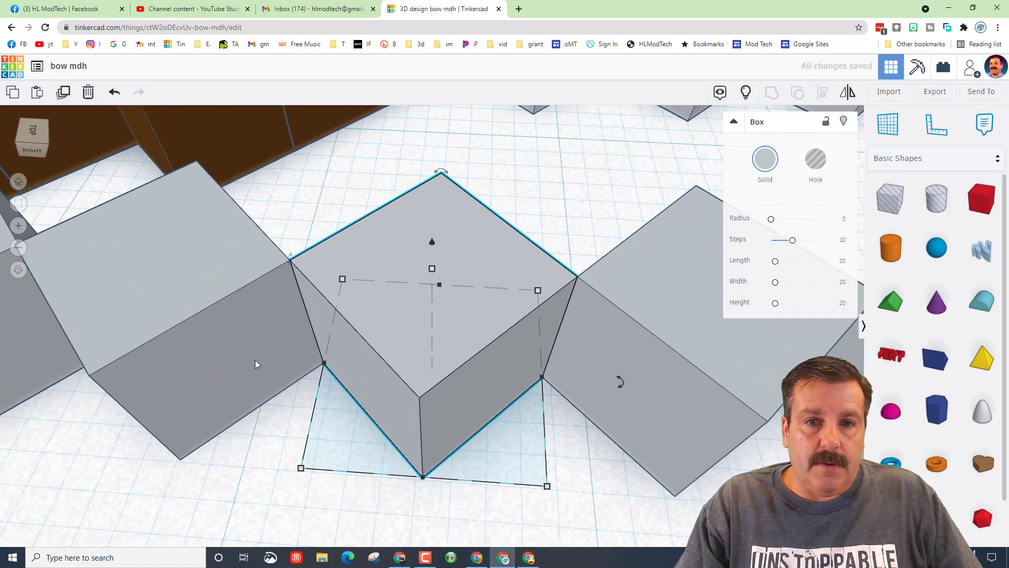
key(Escape)
key(f)
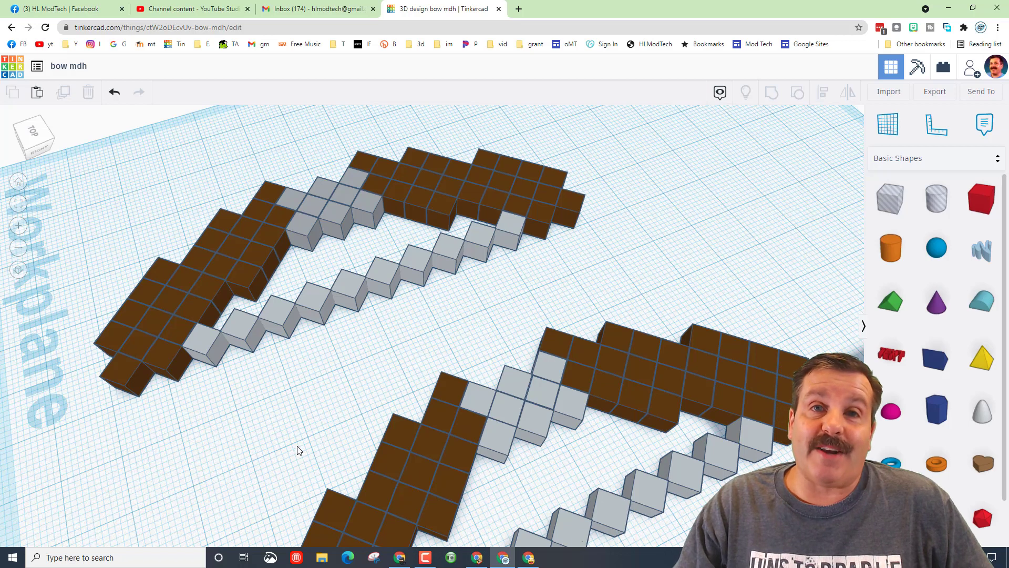
scroll(301, 446, down, 10)
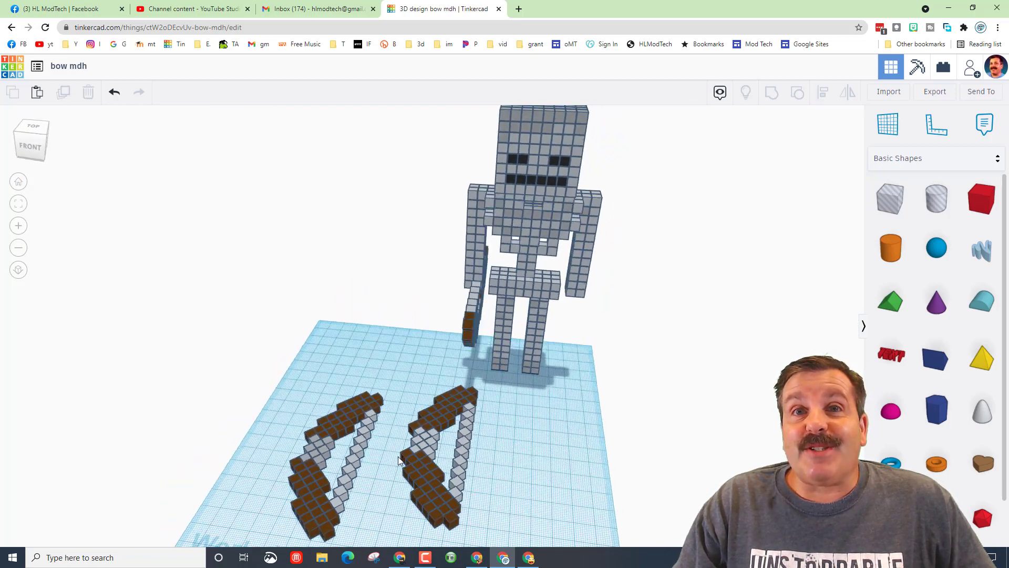
Zoom out and orbit to a front-right view showing the skeleton and both bows
right_drag(403, 472, 388, 454)
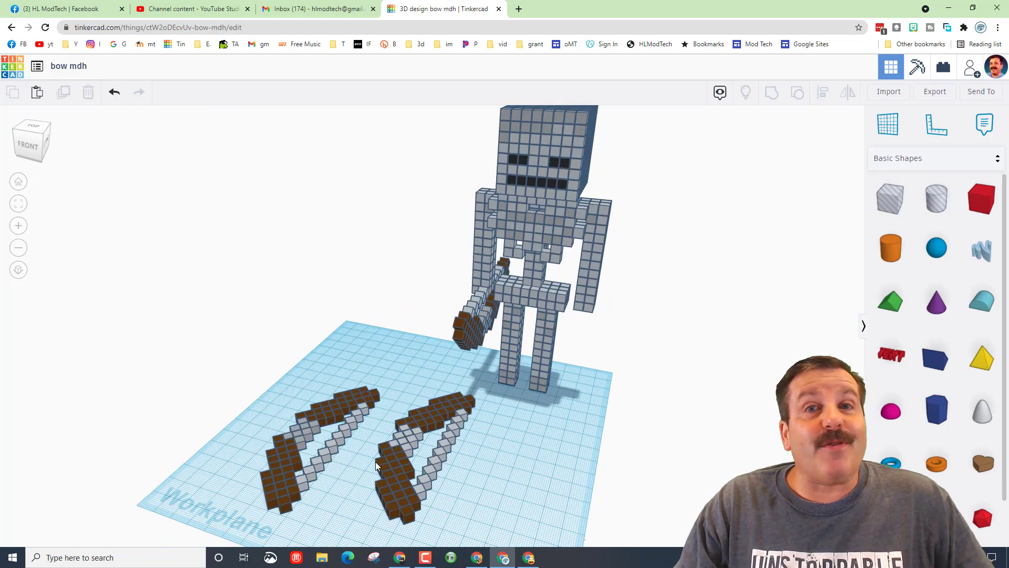
right_drag(463, 423, 414, 422)
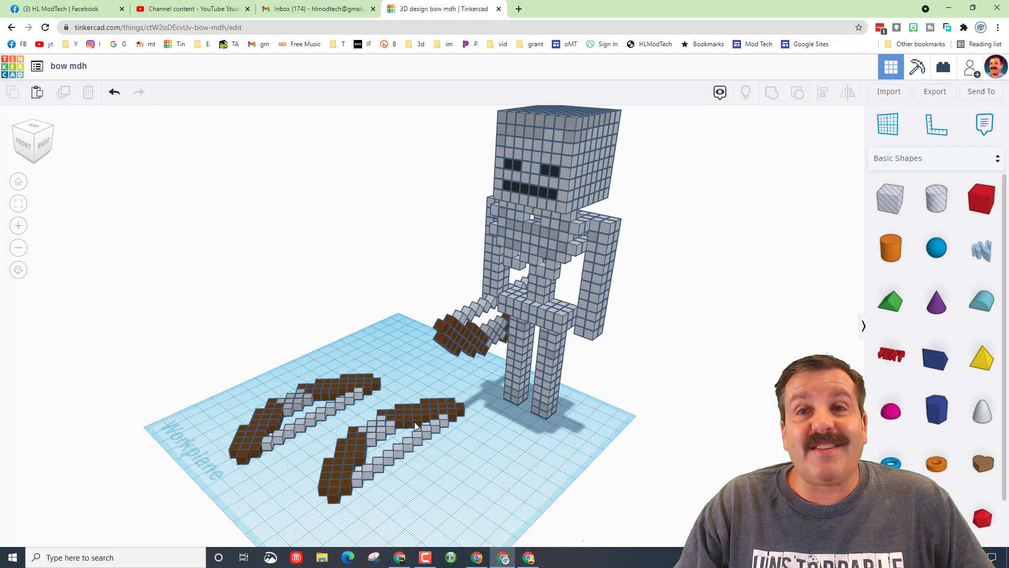